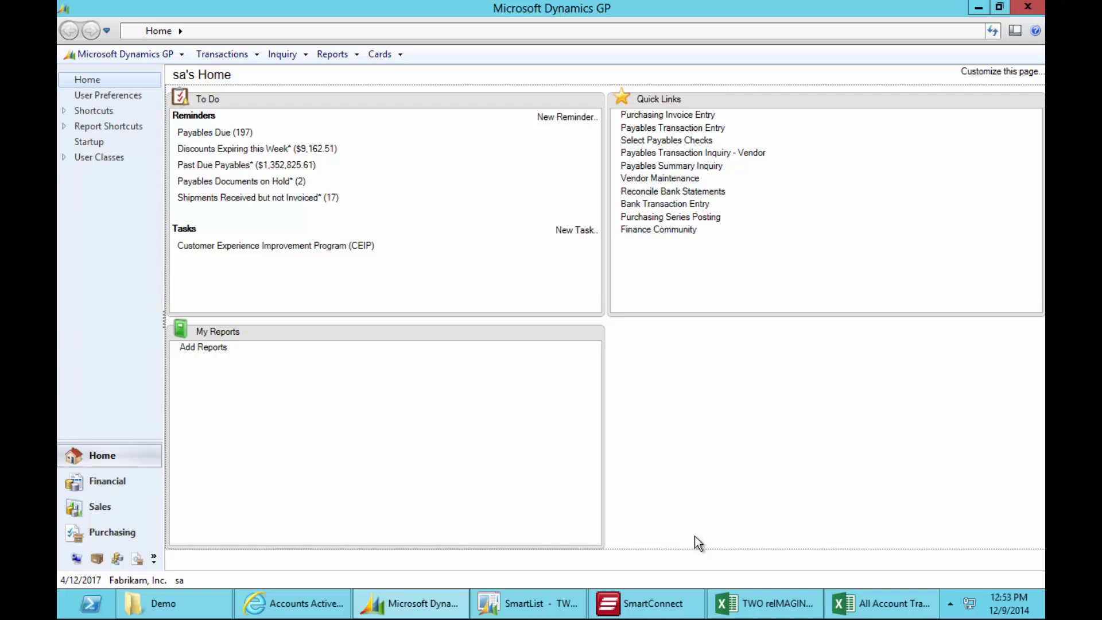
# - Open the All Account Transactions SmartList under Financial > Account Transactions
pyautogui.click(162, 56)
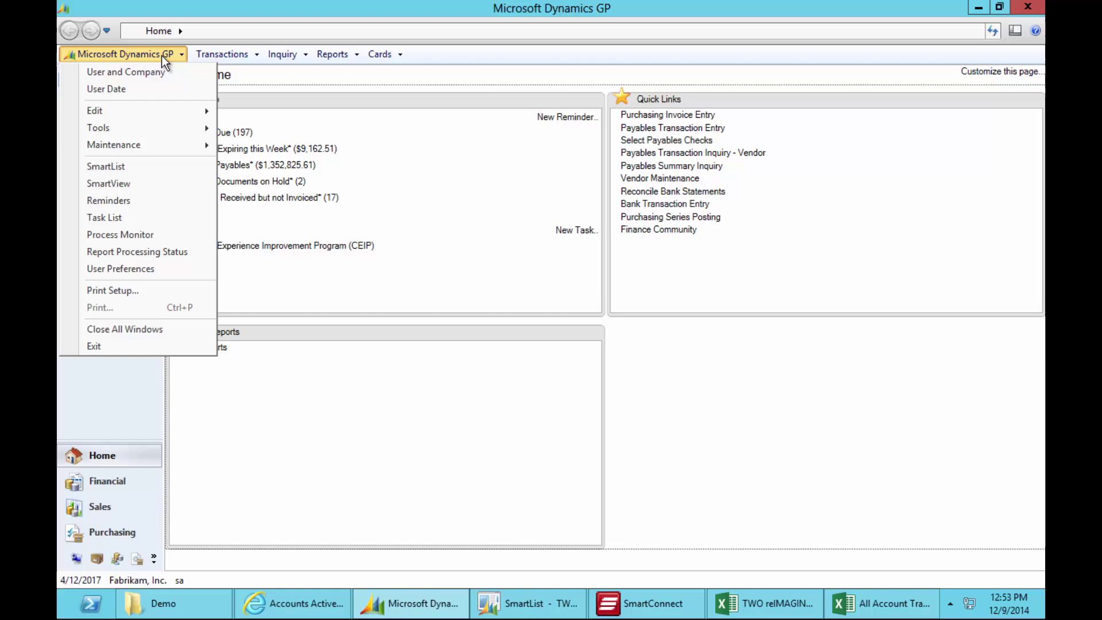
pyautogui.click(127, 169)
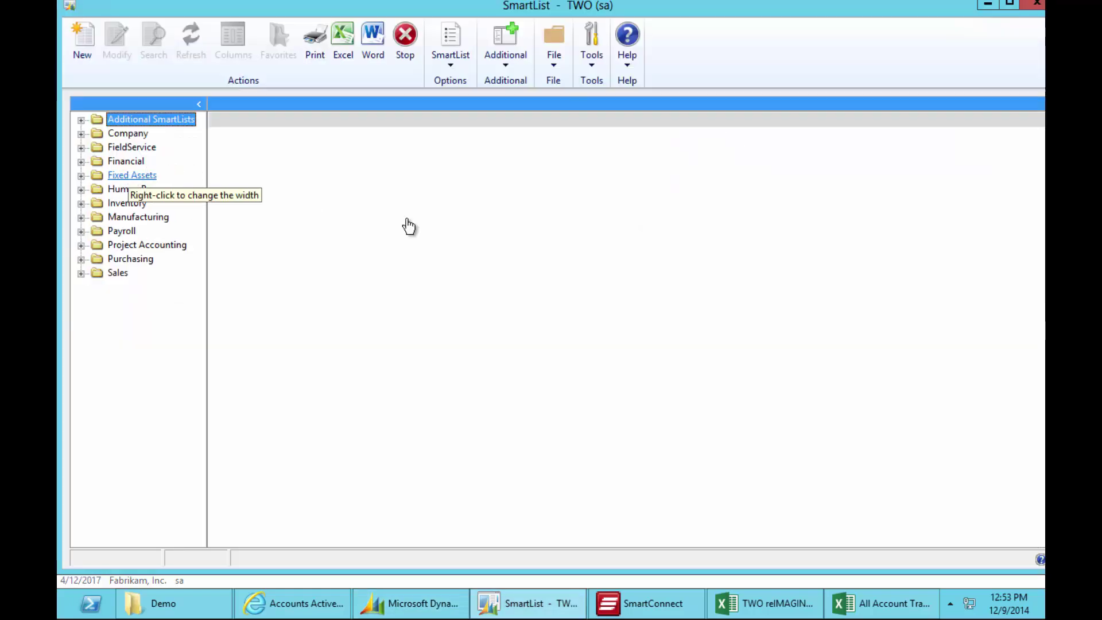
pyautogui.click(81, 162)
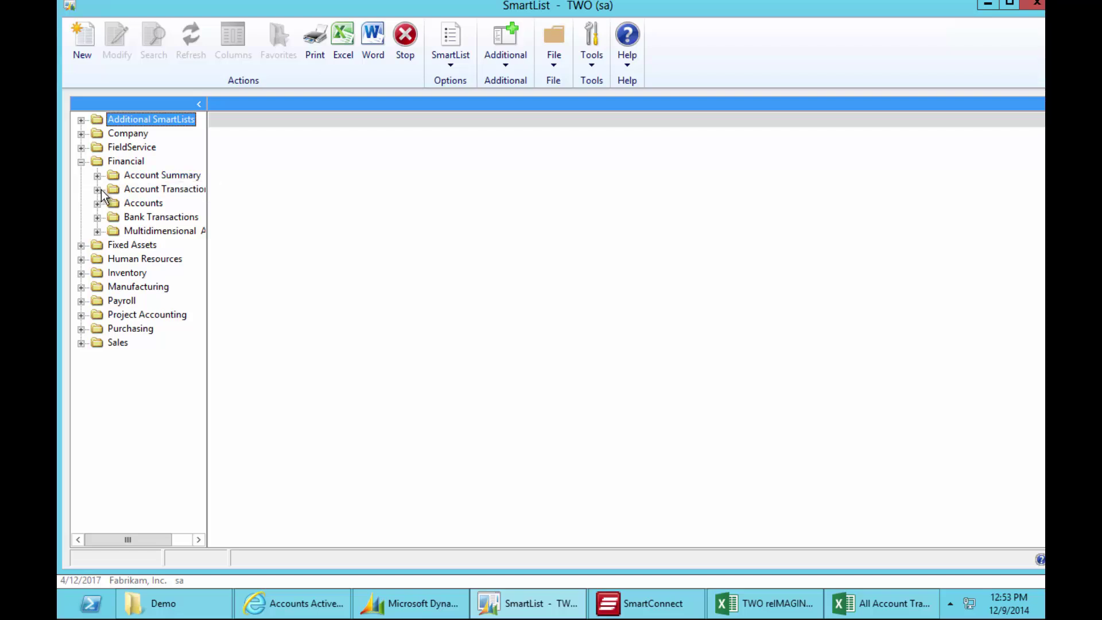
pyautogui.click(98, 190)
pyautogui.click(165, 218)
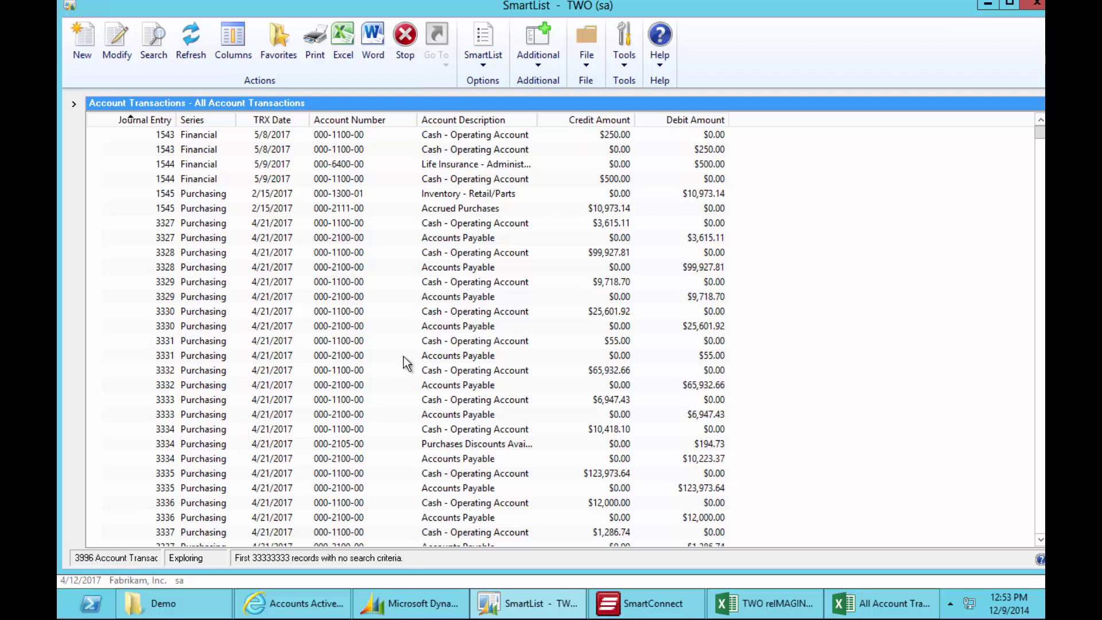
# - Launch SmartView and load Financial > Account Transactions > All Account Transactions (22682 records)
pyautogui.click(410, 603)
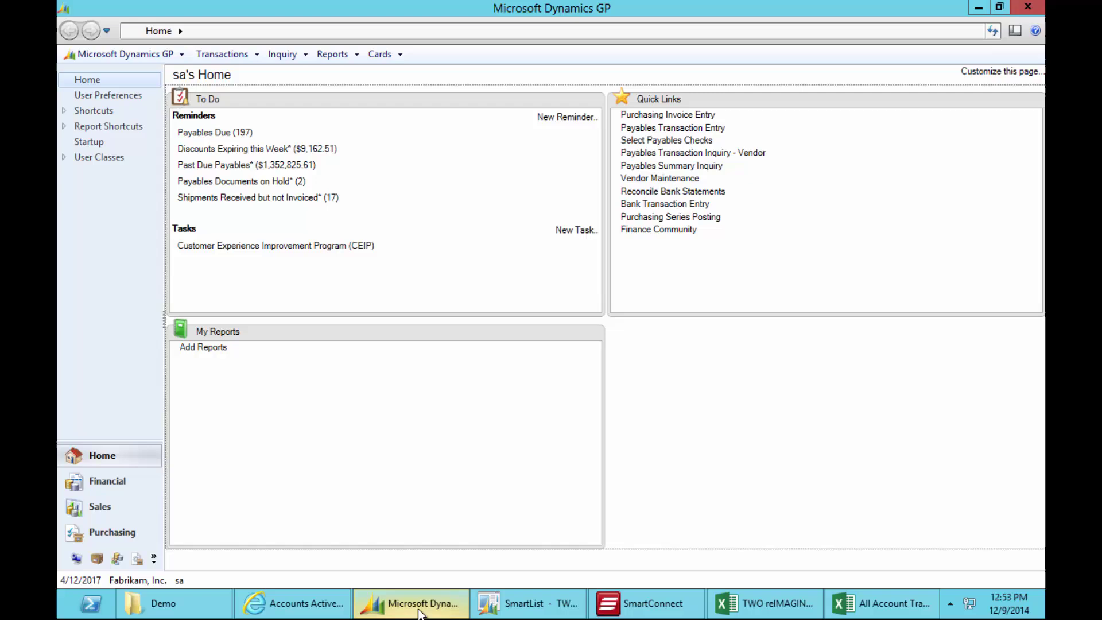
pyautogui.click(92, 55)
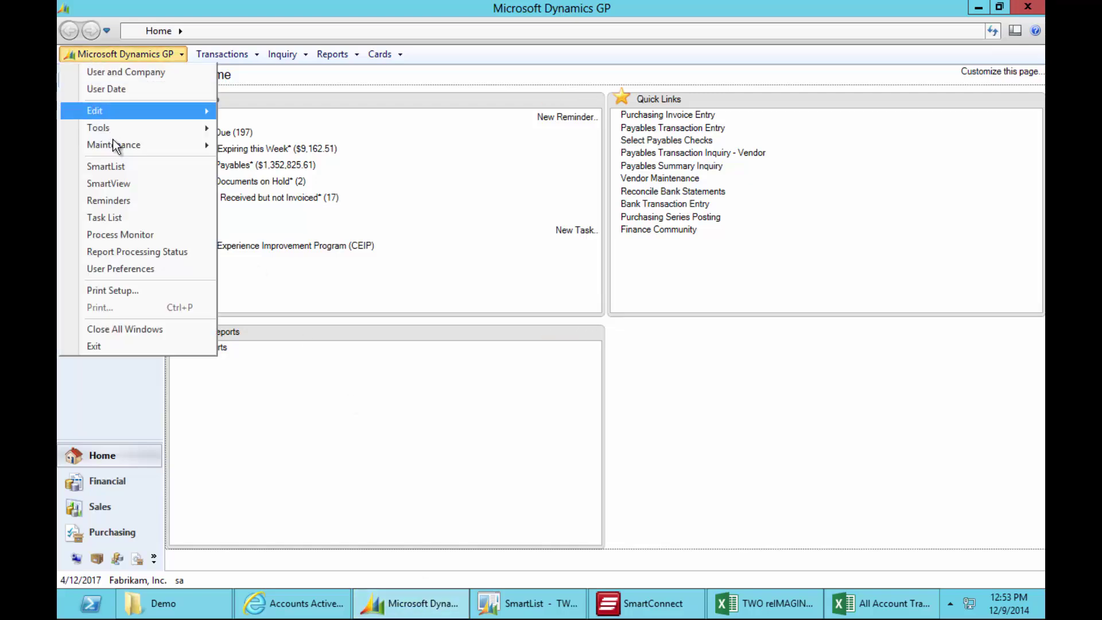
pyautogui.click(117, 181)
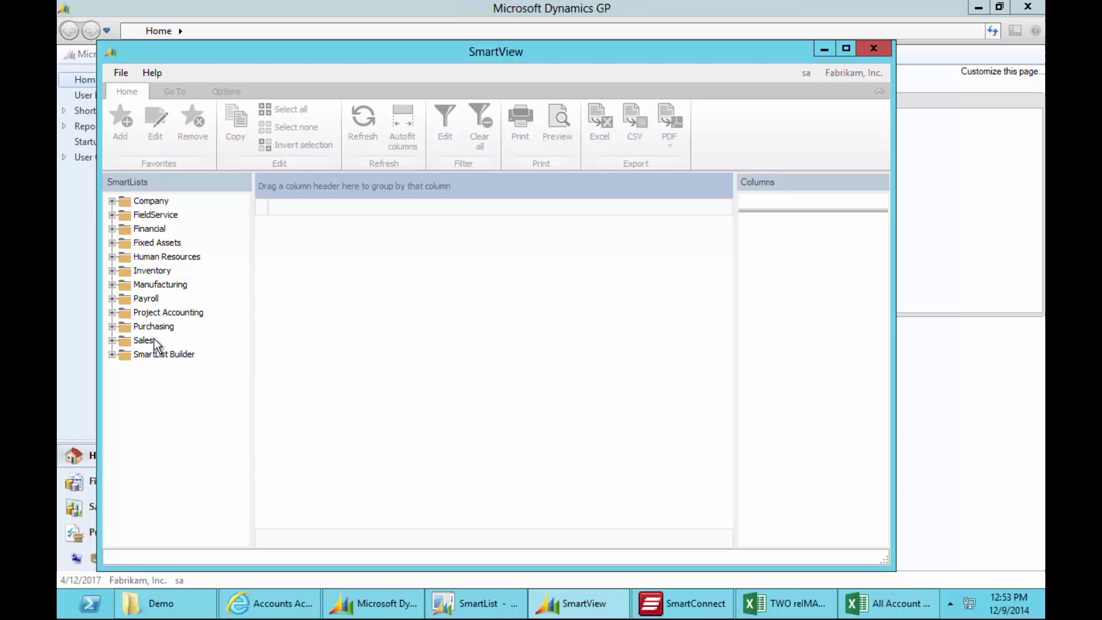
pyautogui.click(113, 229)
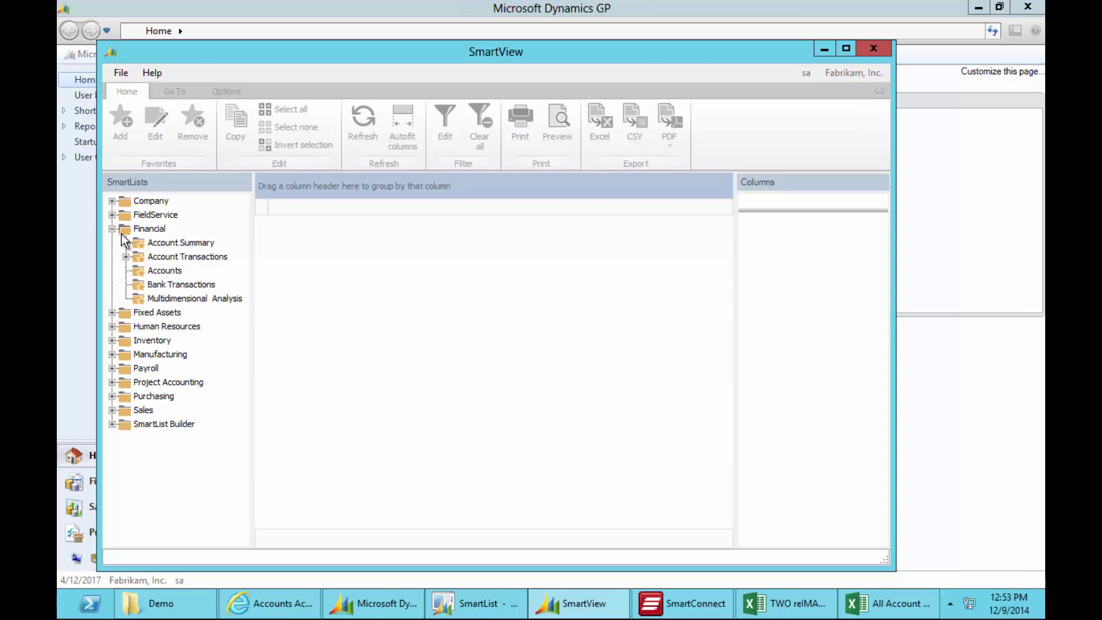
pyautogui.click(126, 257)
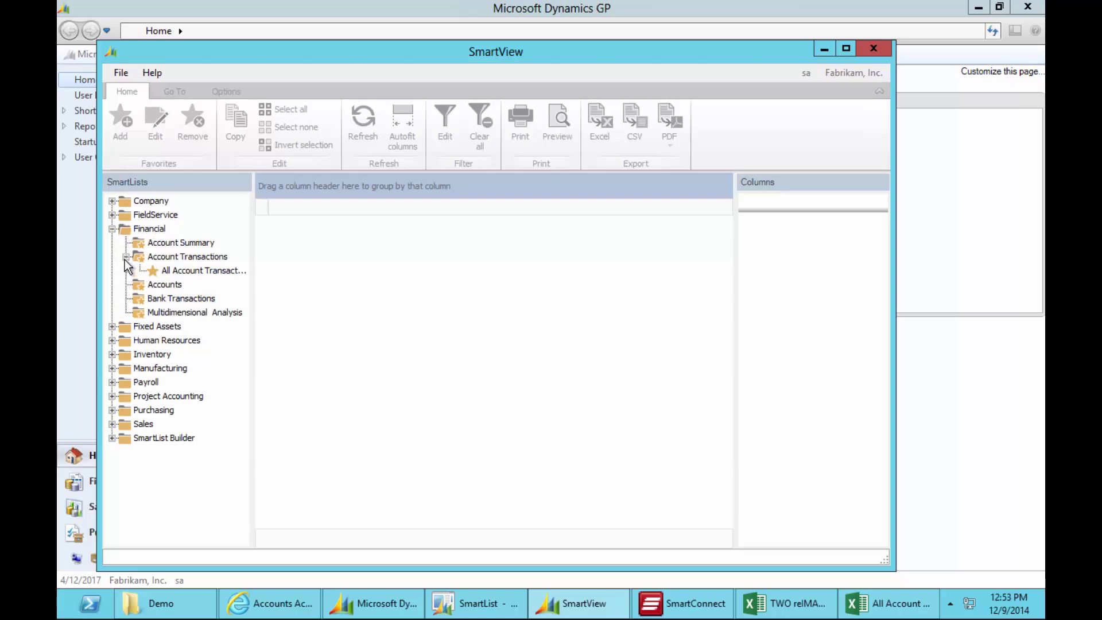
pyautogui.click(172, 271)
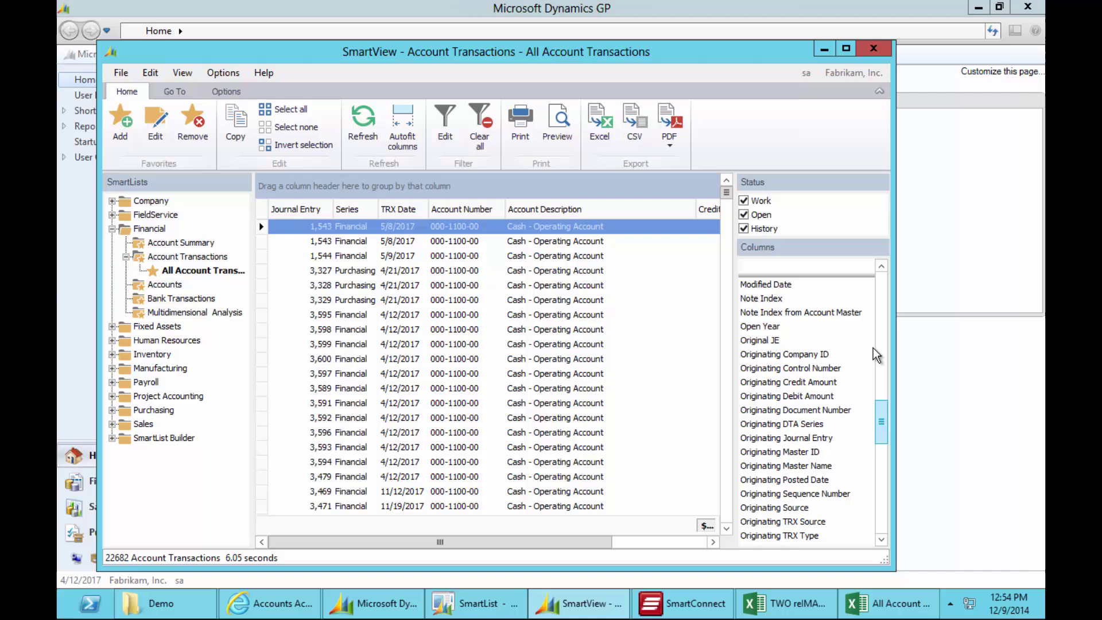
# - Add the Account Type column to the SmartView grid and maximize the window
pyautogui.moveTo(882, 422); pyautogui.dragTo(886, 281)
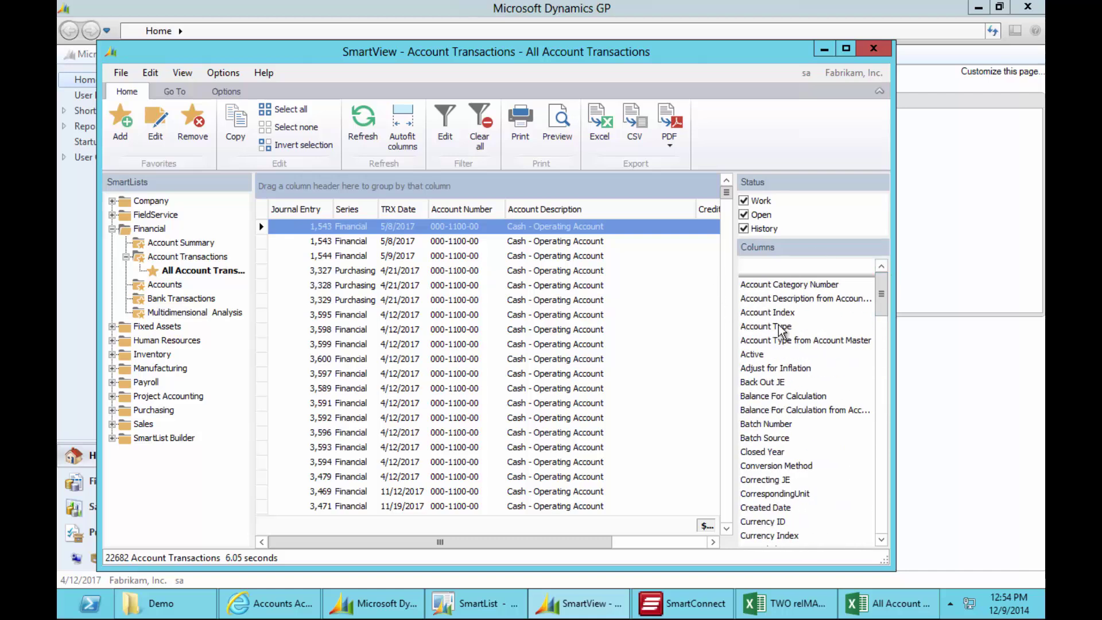
pyautogui.moveTo(779, 331); pyautogui.dragTo(697, 211)
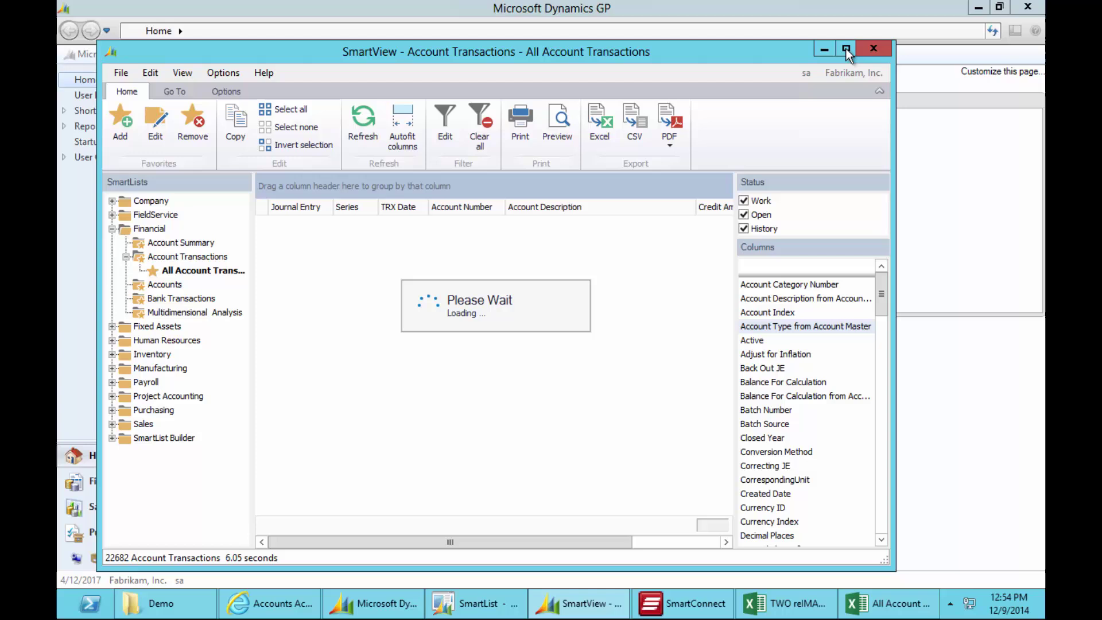
pyautogui.click(846, 49)
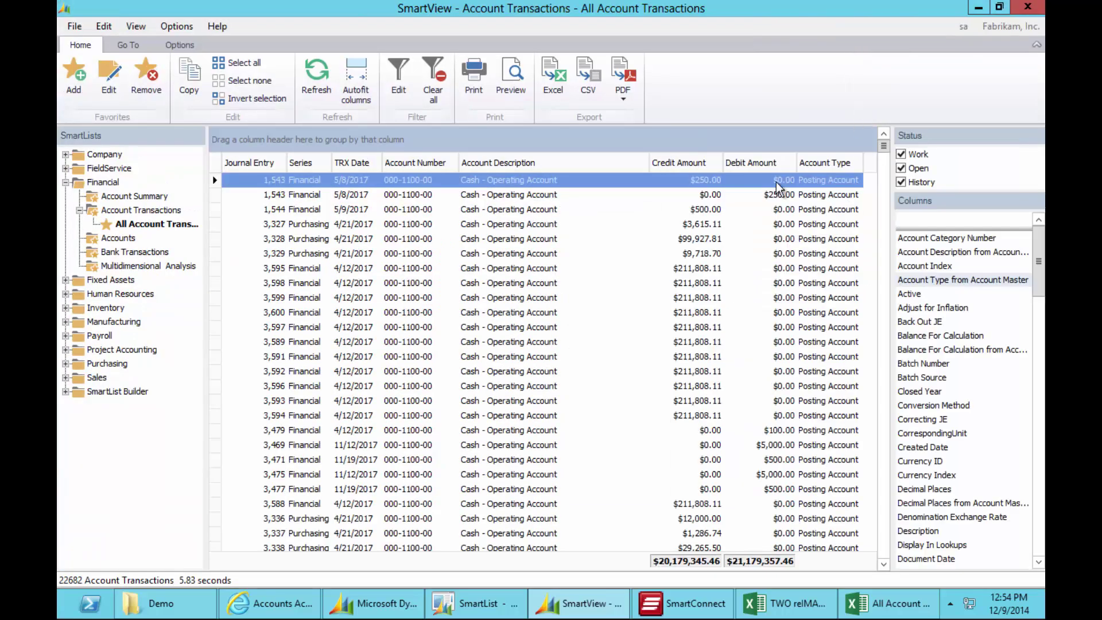
# - Filter Account Type to show only Posting Account transactions
pyautogui.moveTo(856, 163)
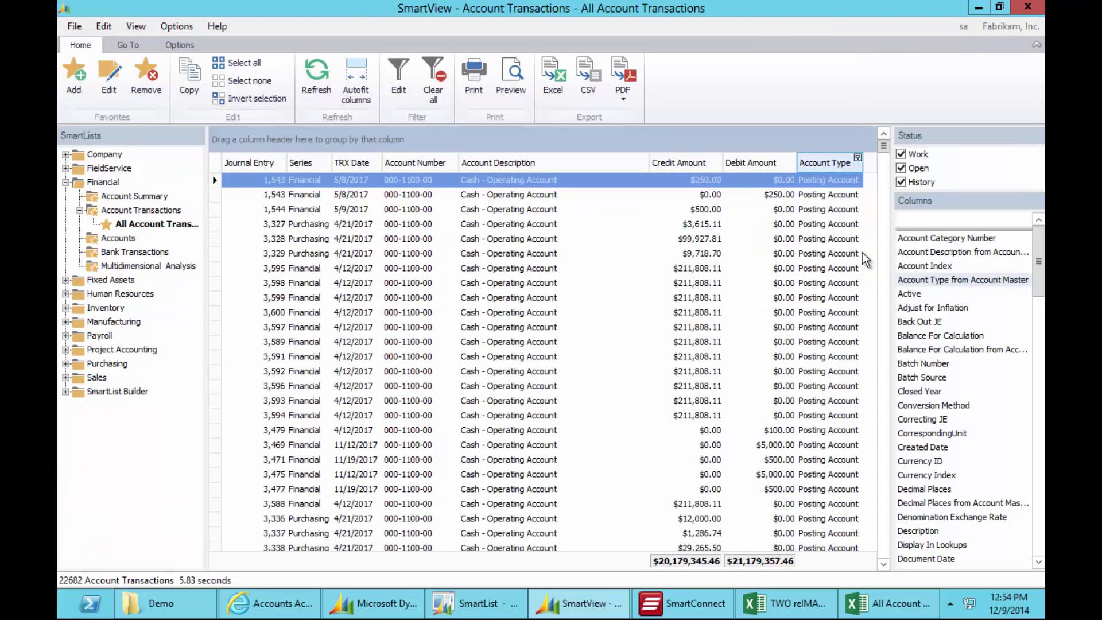
pyautogui.click(858, 157)
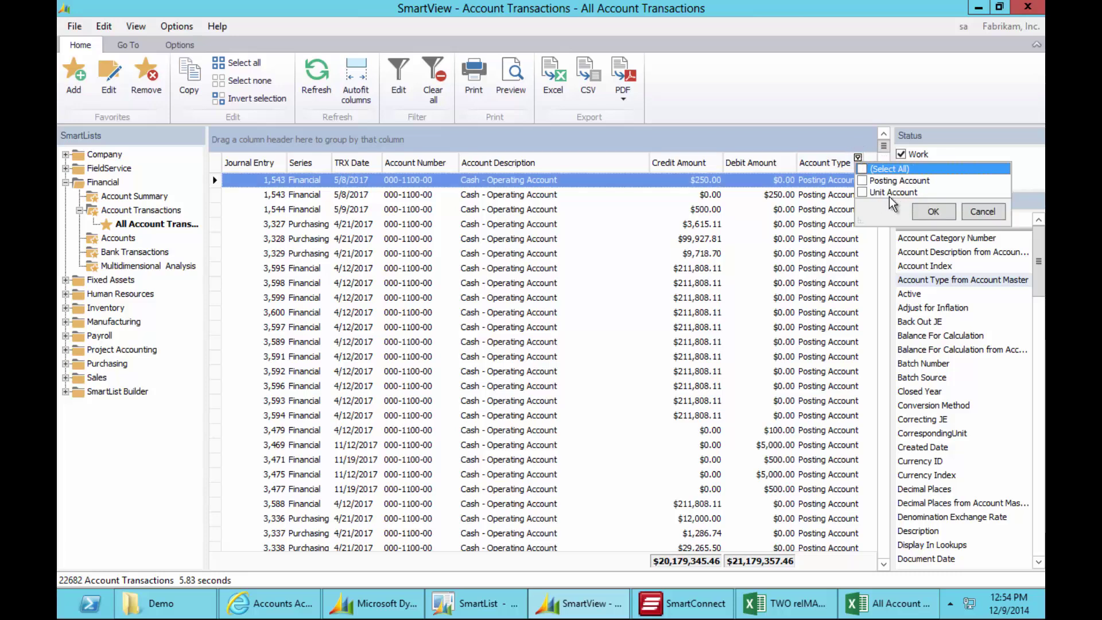
pyautogui.click(933, 212)
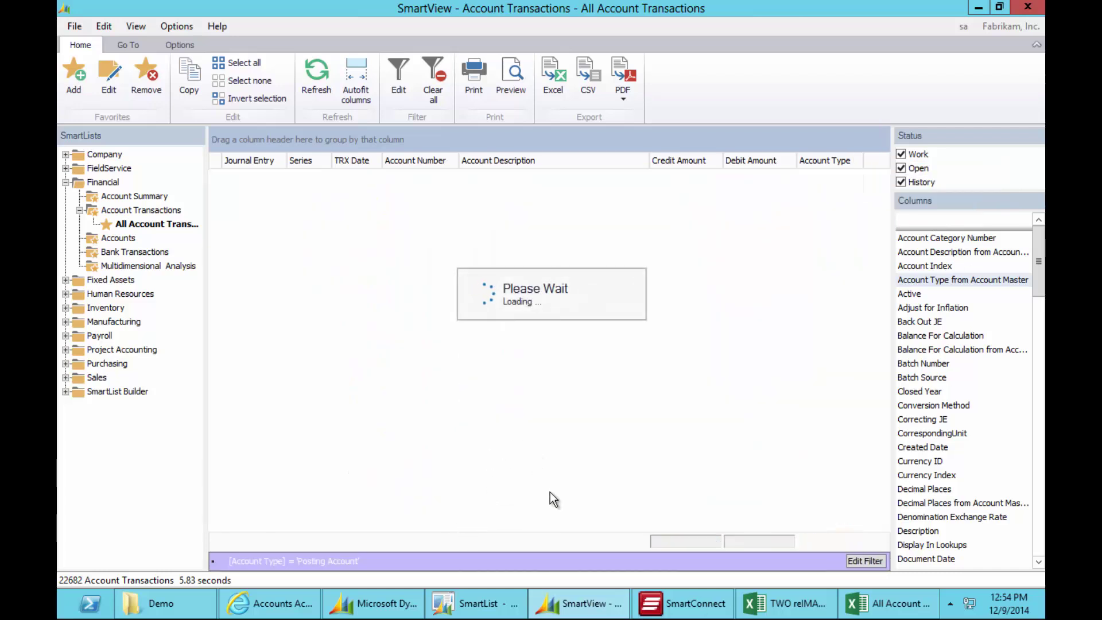
# - Minimize the SmartList window to reveal SmartView's 22676 filtered Posting Account transactions
pyautogui.click(491, 597)
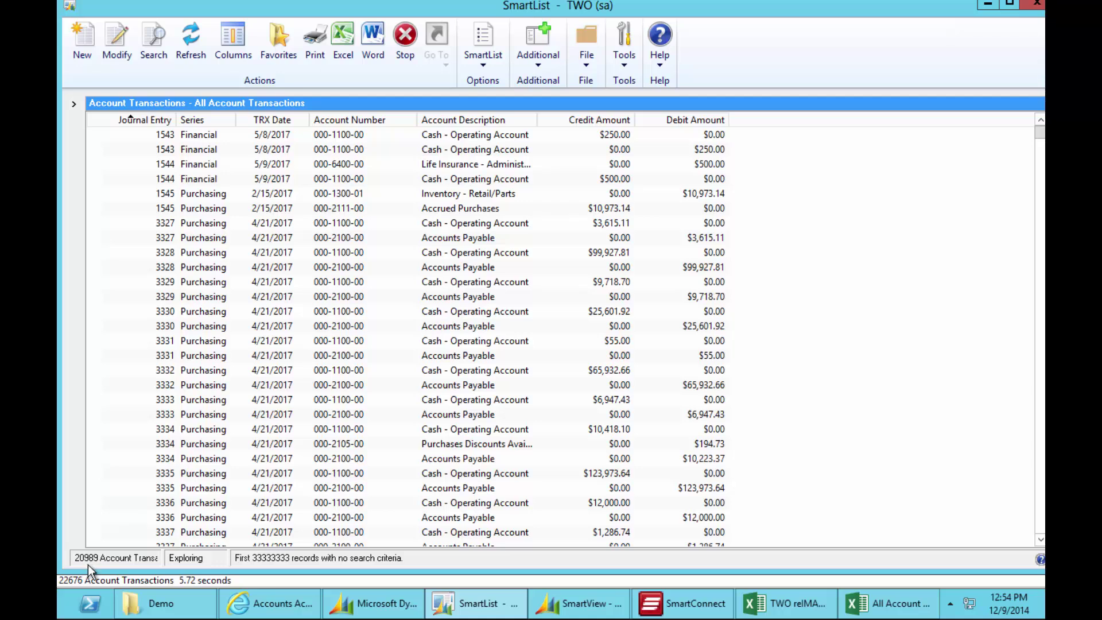
pyautogui.click(986, 5)
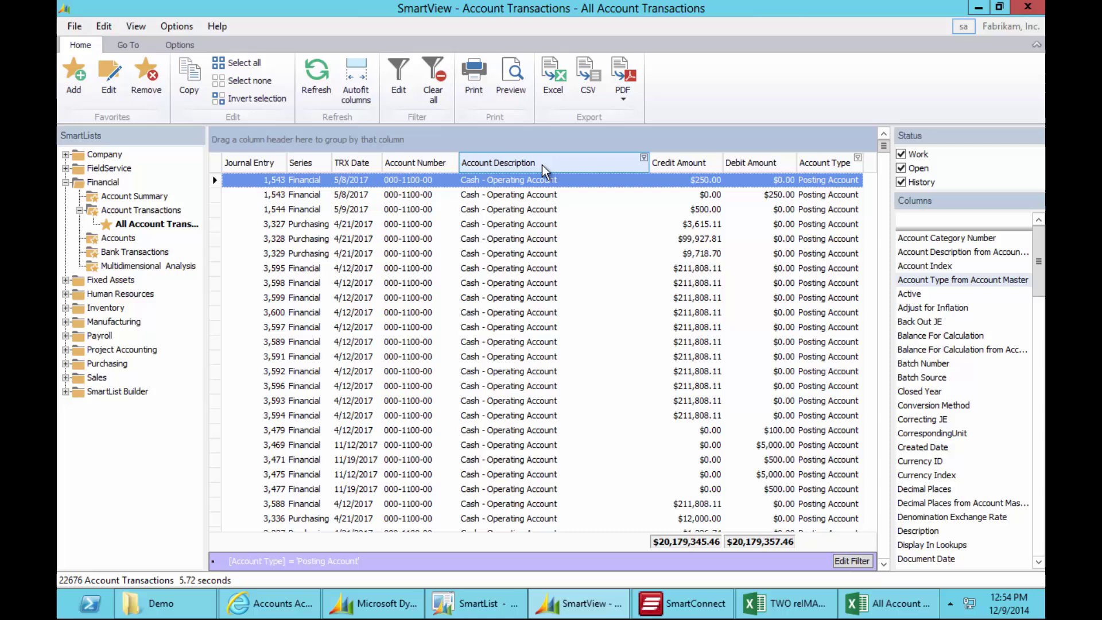
# - Group the transactions by Account Description and open the Filter Editor
pyautogui.moveTo(542, 170); pyautogui.dragTo(358, 143)
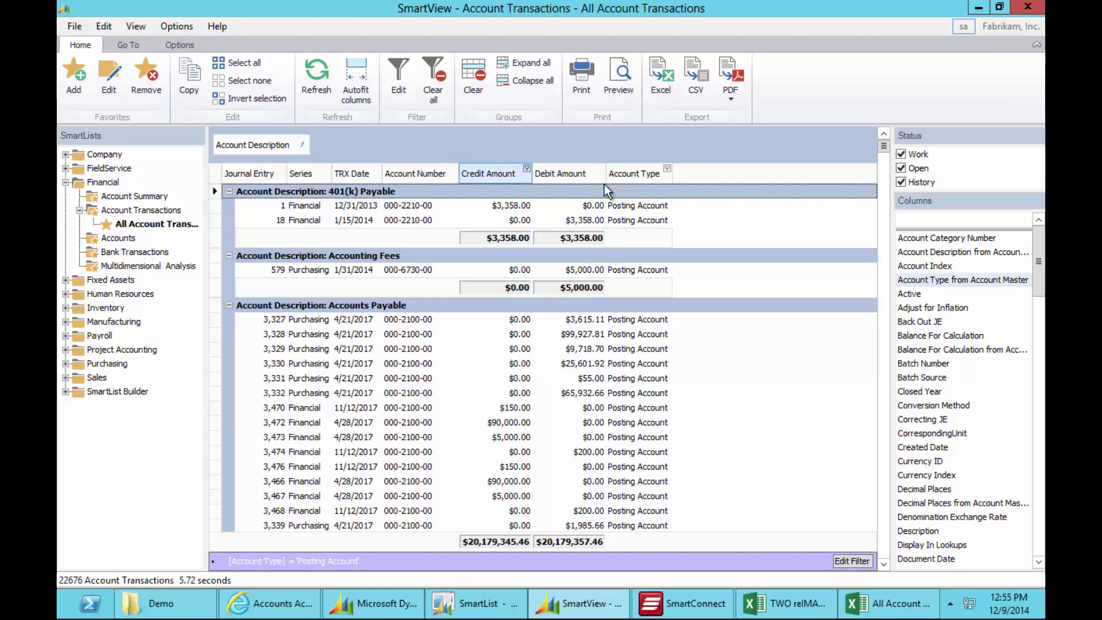
pyautogui.click(863, 556)
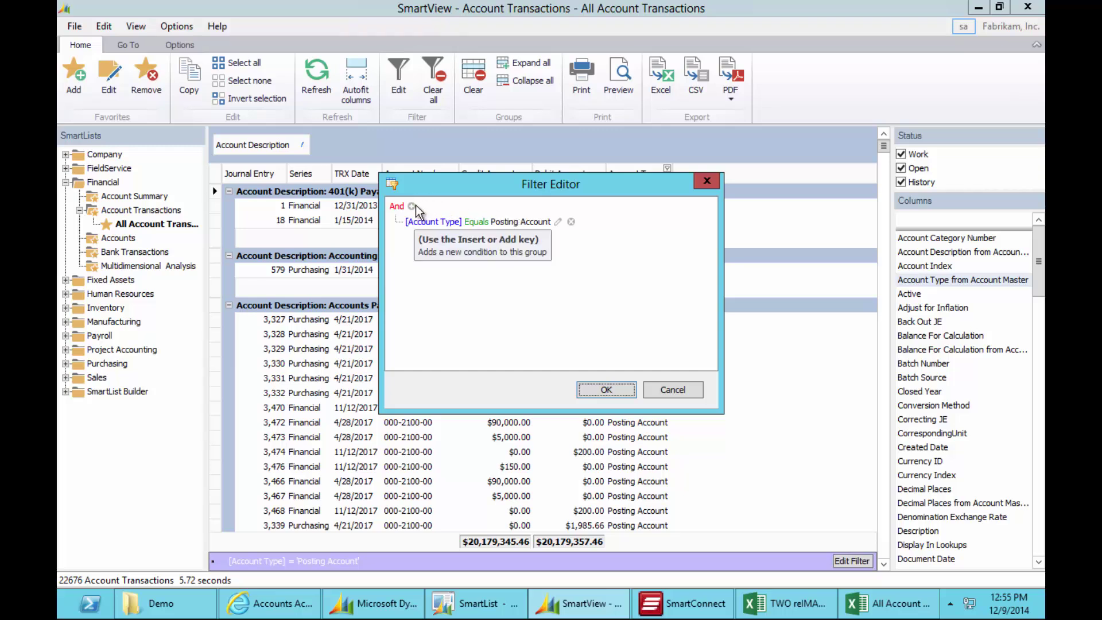
# - Add several Account Description conditions in the Filter Editor, then cancel to discard them
pyautogui.click(413, 207)
pyautogui.doubleClick(413, 207)
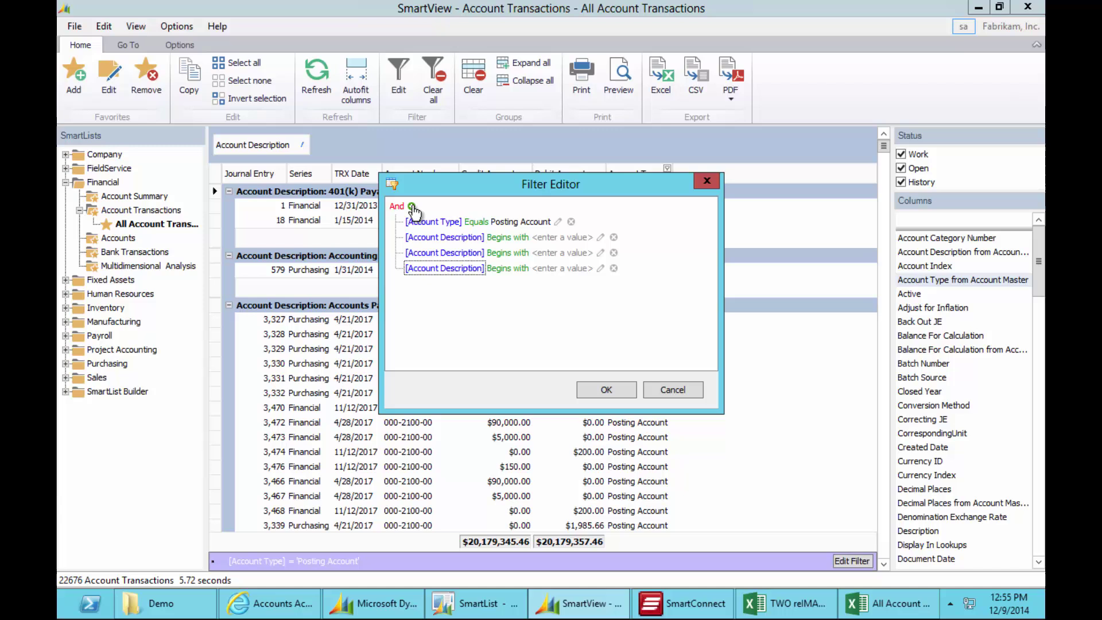
pyautogui.click(413, 207)
pyautogui.click(412, 207)
pyautogui.click(412, 207)
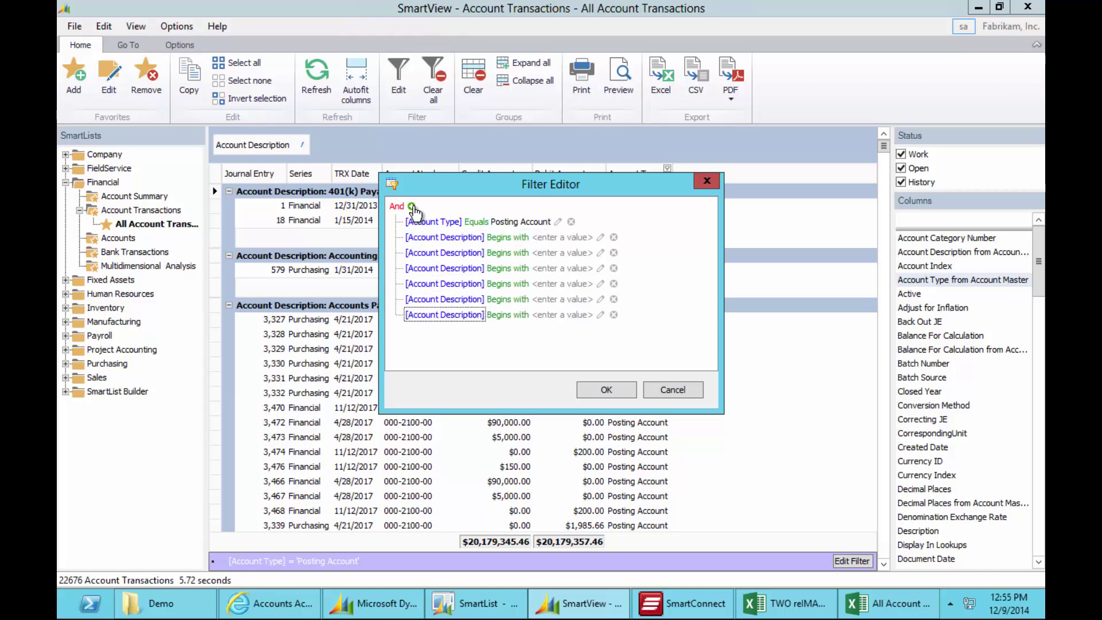
pyautogui.click(412, 208)
pyautogui.click(507, 237)
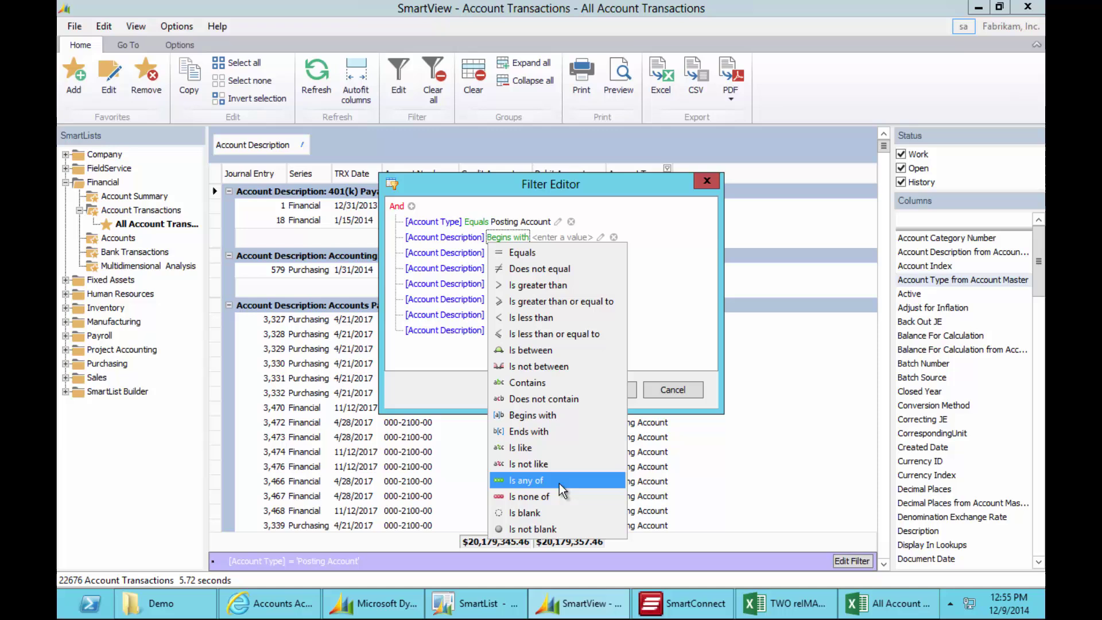
pyautogui.click(544, 204)
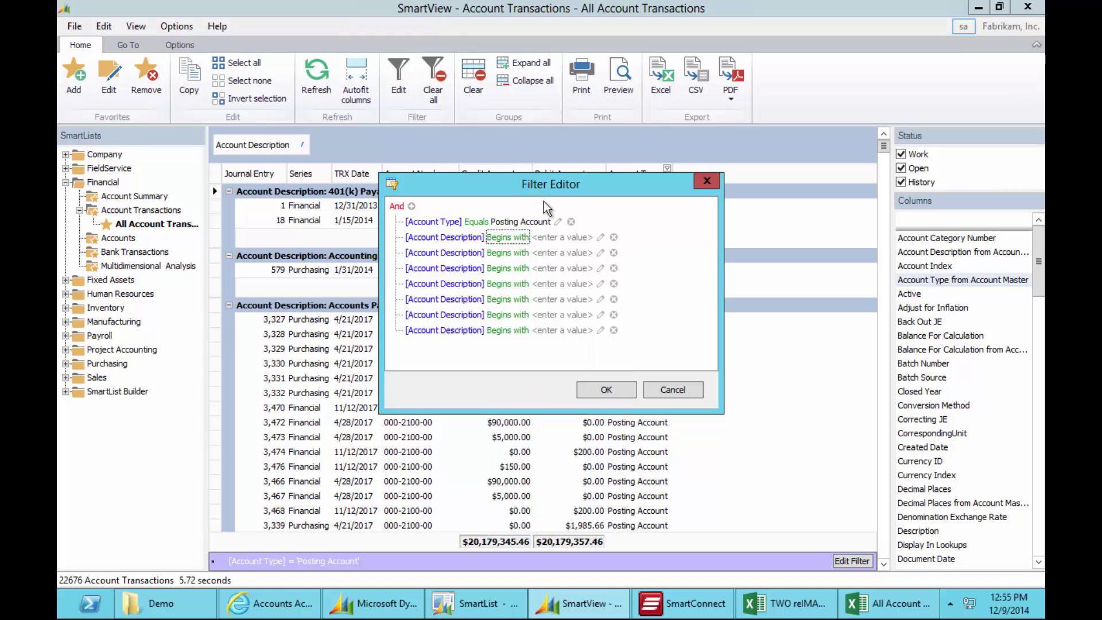
pyautogui.click(666, 391)
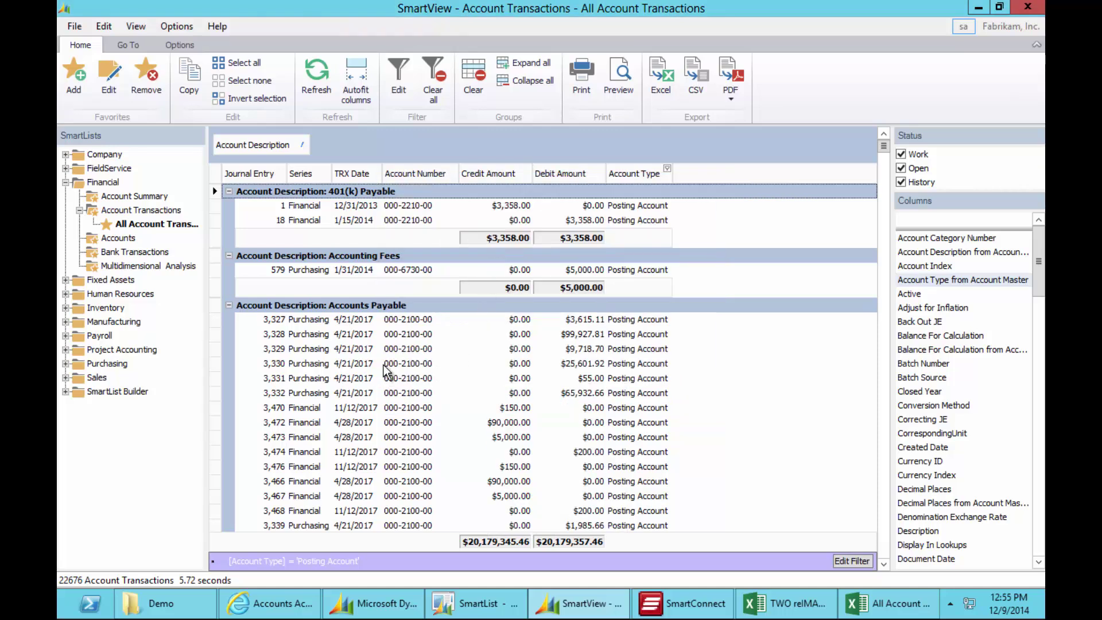
# - Search the grouped transactions for .66, narrowing the list to 239 matches
pyautogui.click(386, 369)
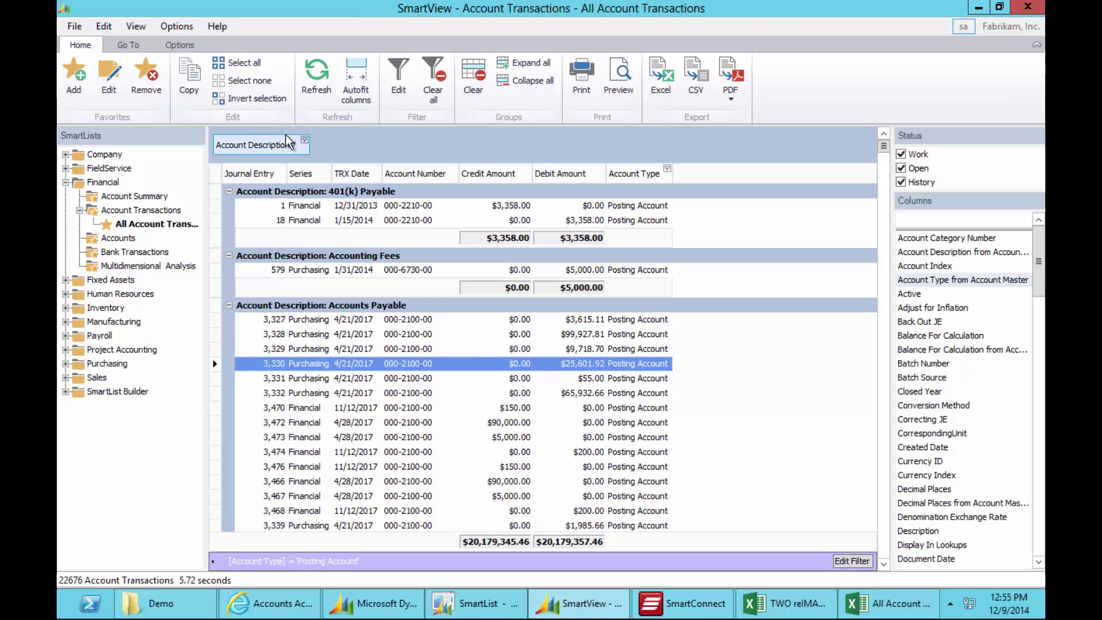
pyautogui.hotkey('ctrl', 'f')
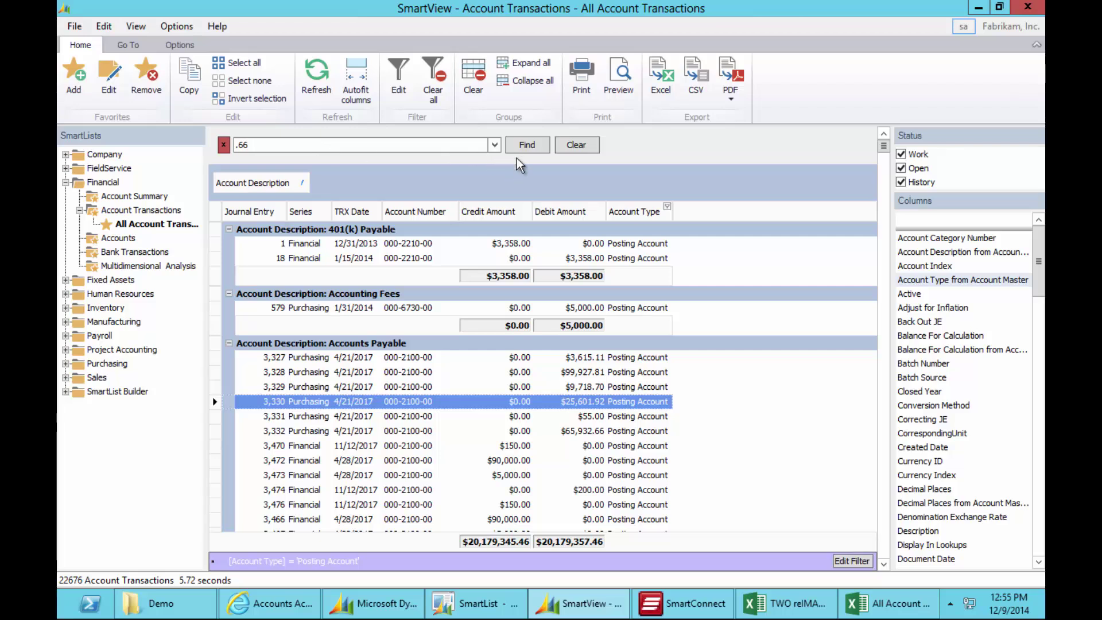
pyautogui.click(528, 147)
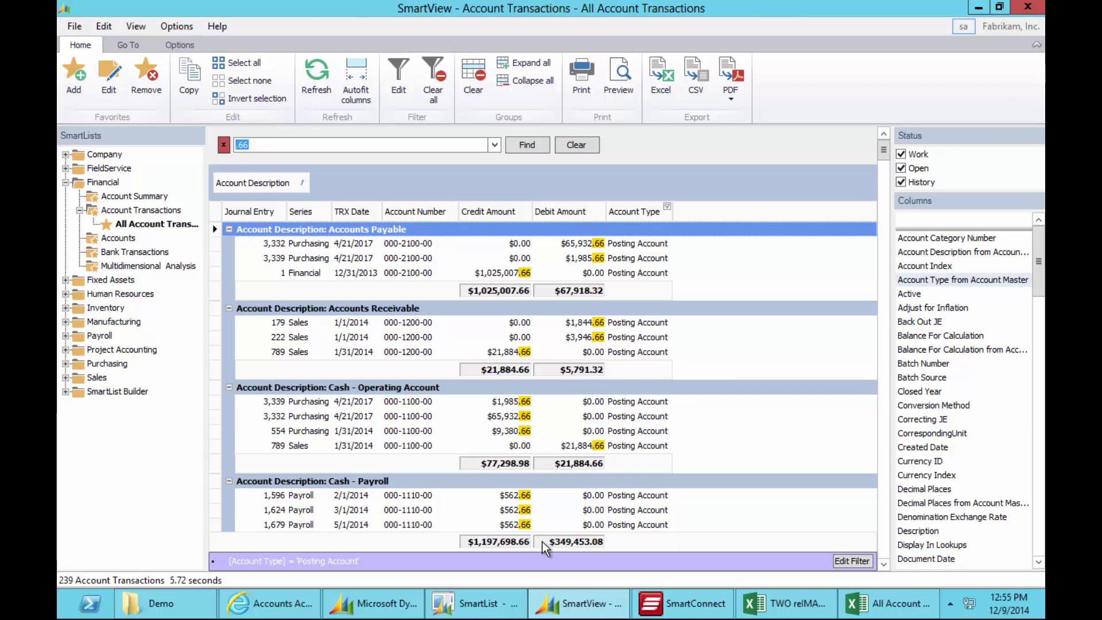
# - View the Summary Inquiry for the 179 Sales transaction's account 000-1200-00, then close it
pyautogui.click(396, 323)
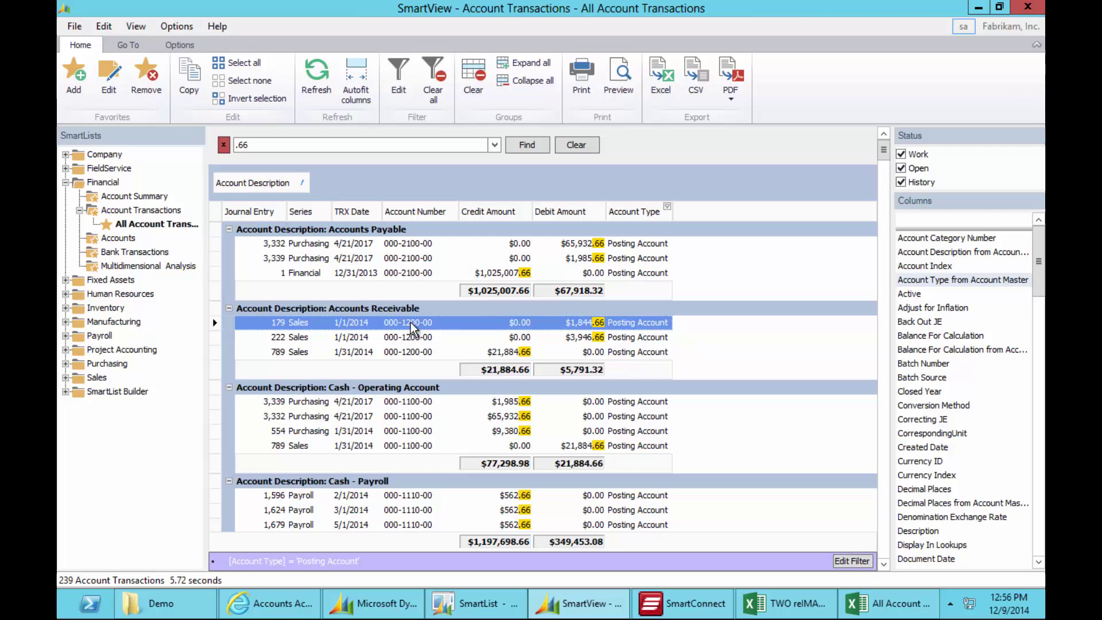
pyautogui.click(127, 46)
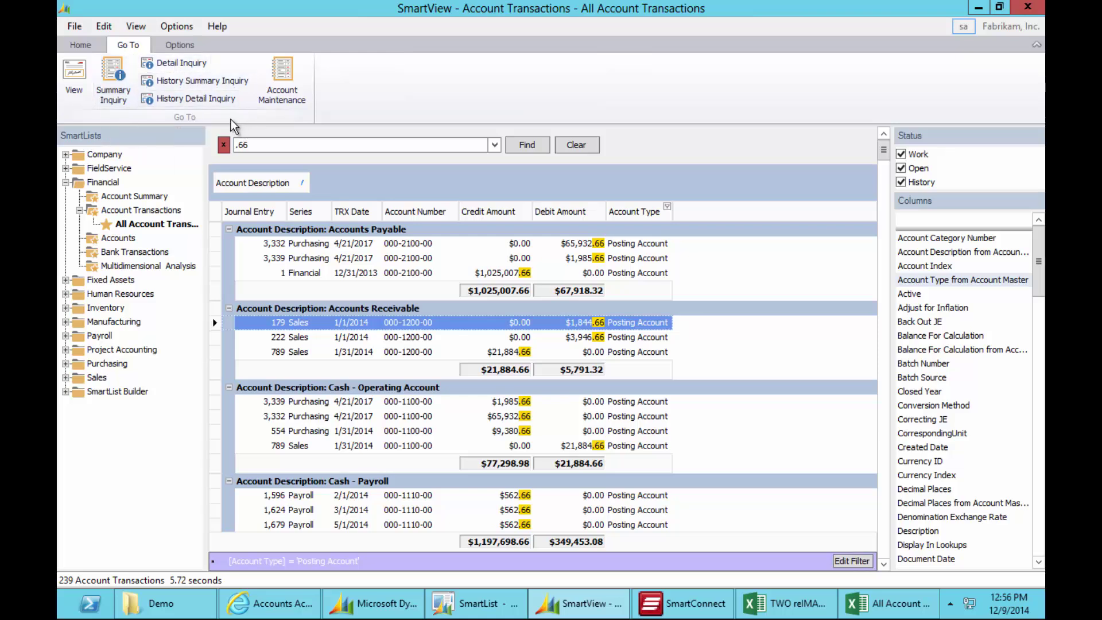
pyautogui.click(138, 104)
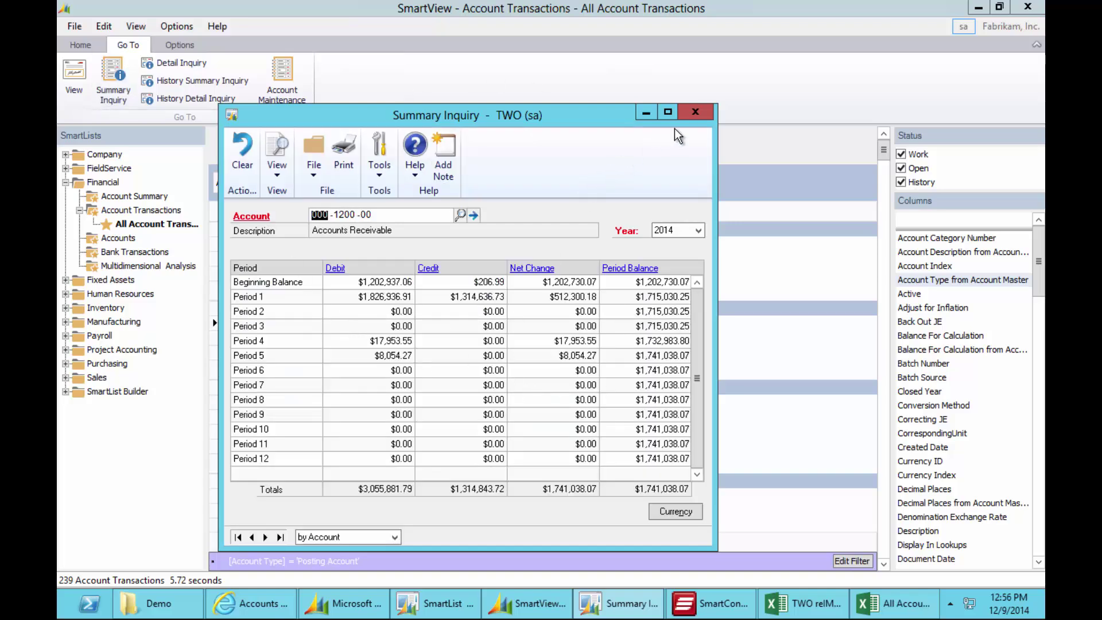
pyautogui.click(695, 112)
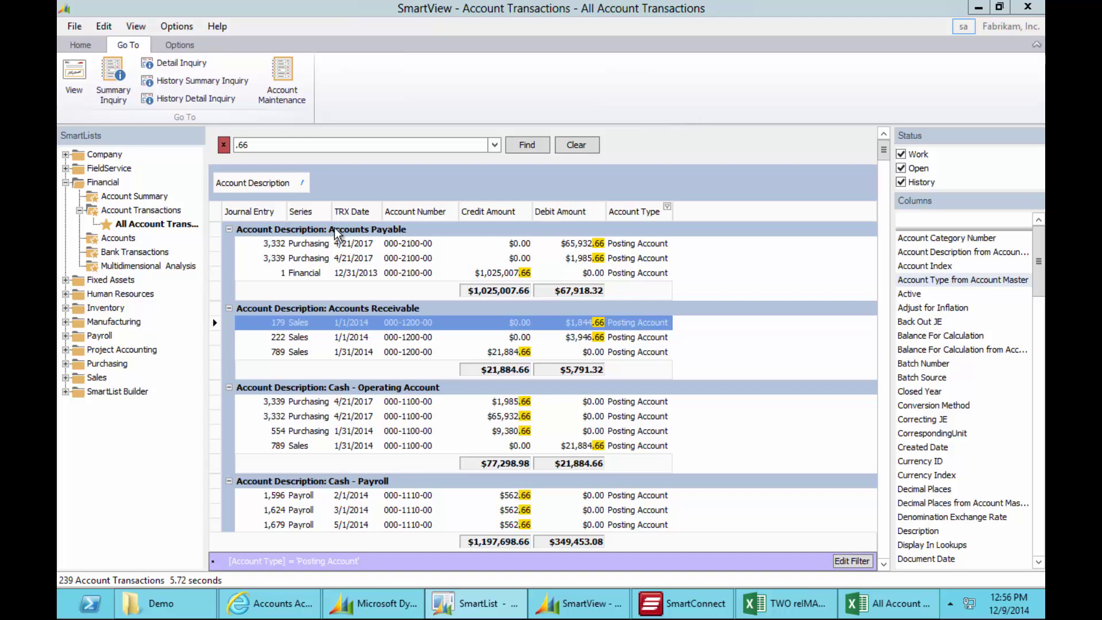
# - Remove the grouping and .66 search, then export all transactions to All Account Transactions1.xlsx
pyautogui.moveTo(254, 186); pyautogui.dragTo(491, 220)
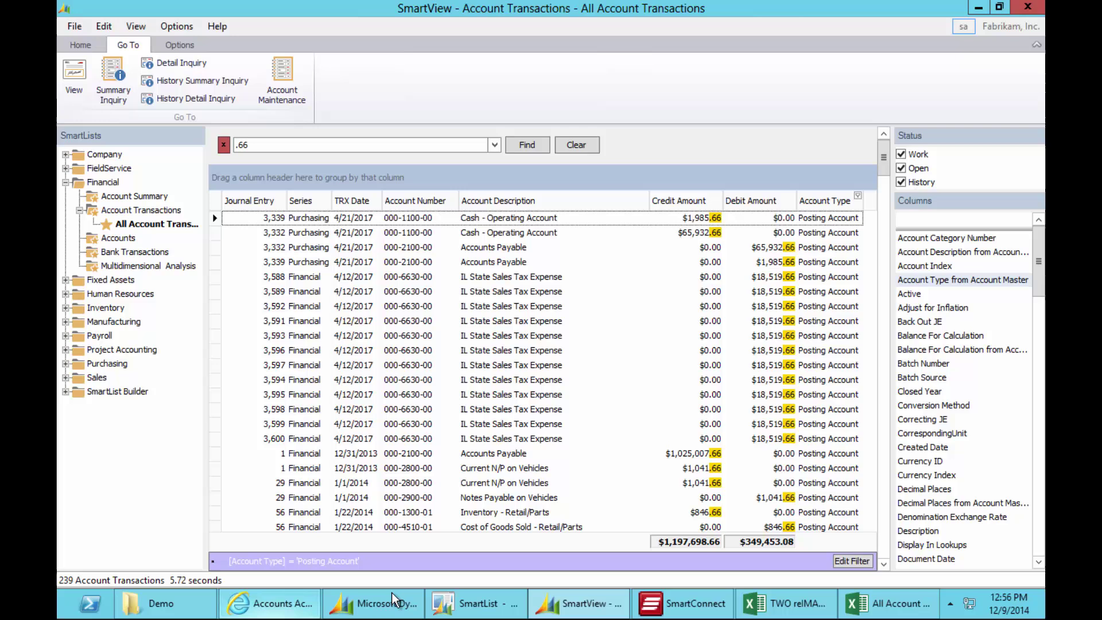
pyautogui.click(224, 145)
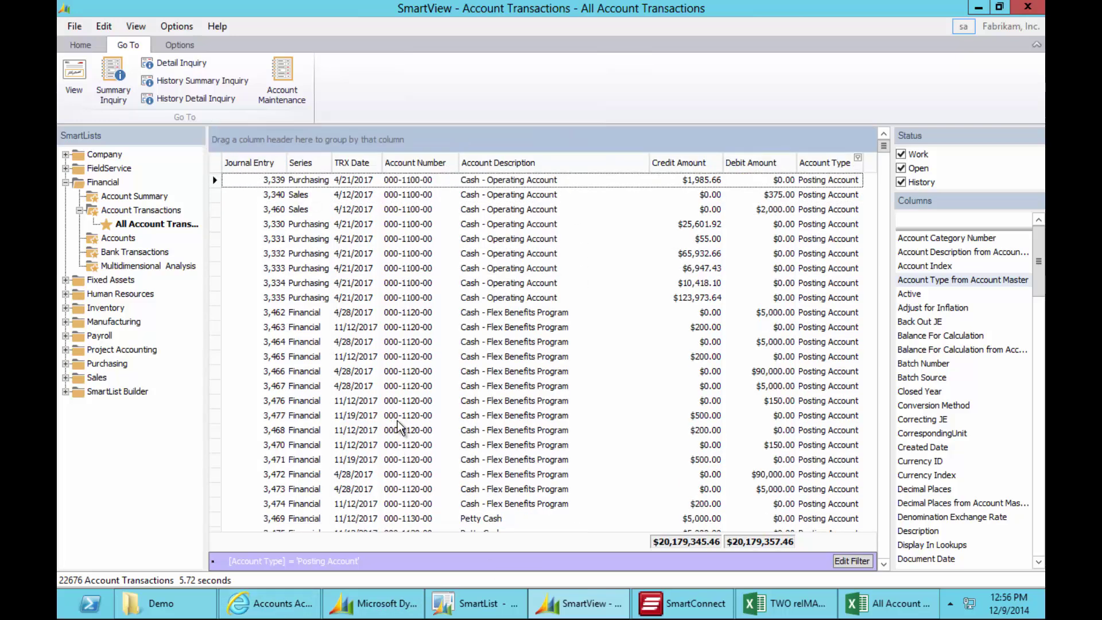
pyautogui.click(80, 45)
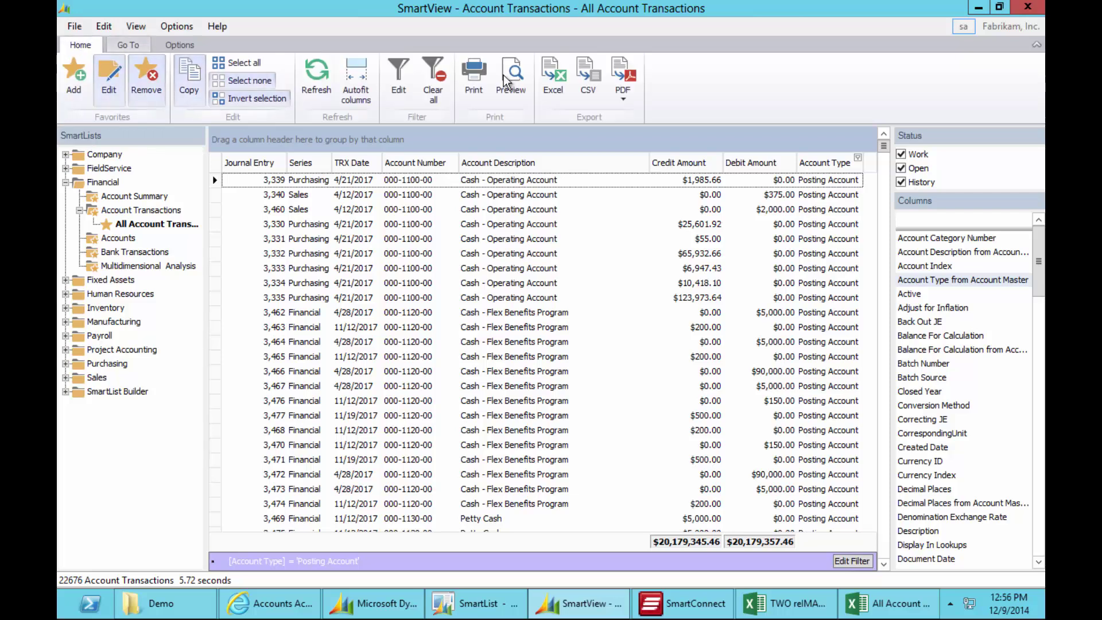
pyautogui.click(554, 86)
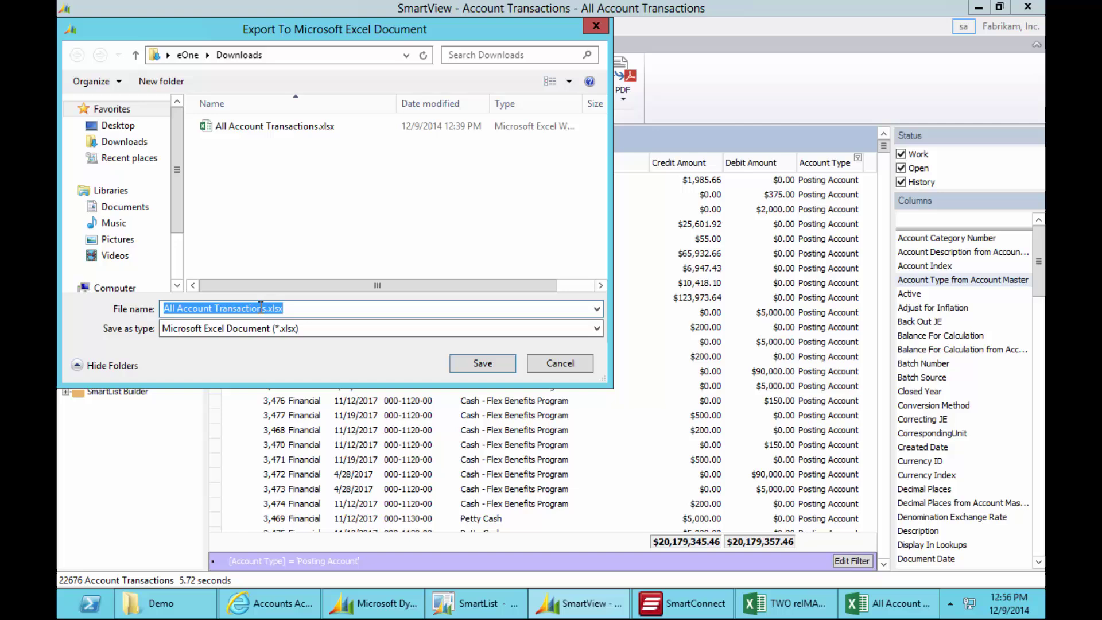
pyautogui.click(268, 308)
pyautogui.write('1')
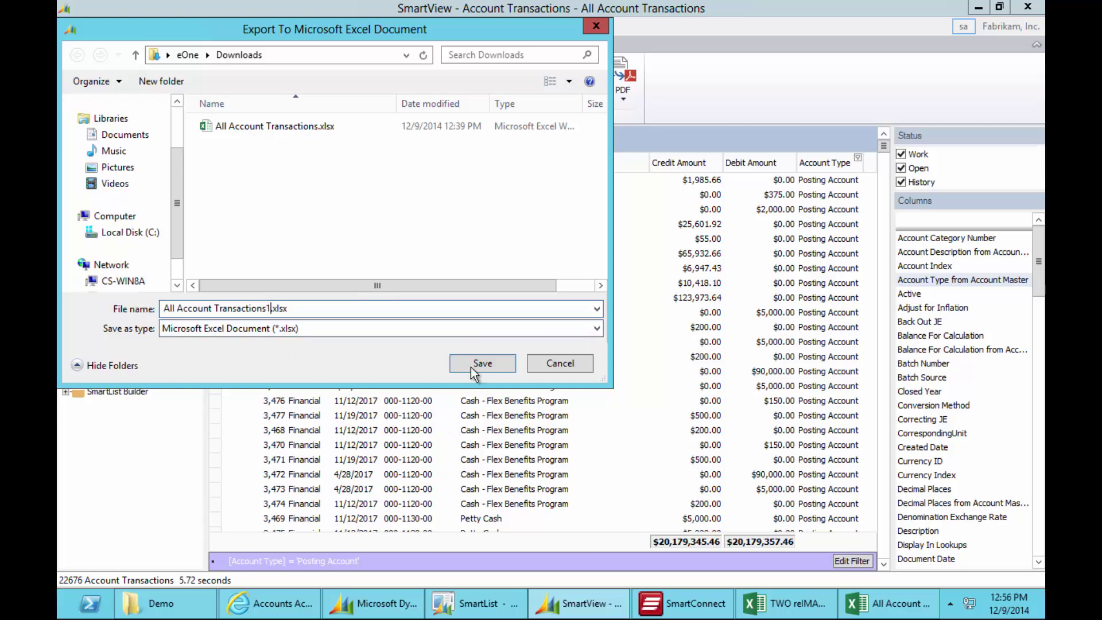
pyautogui.click(480, 363)
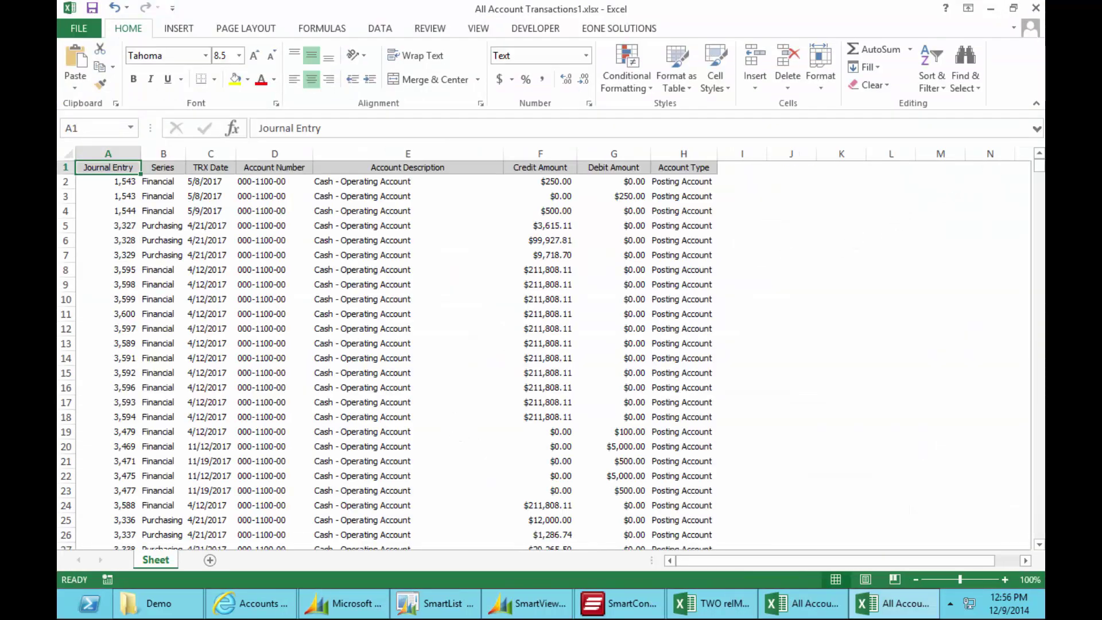
pyautogui.moveTo(1043, 177); pyautogui.dragTo(1034, 395)
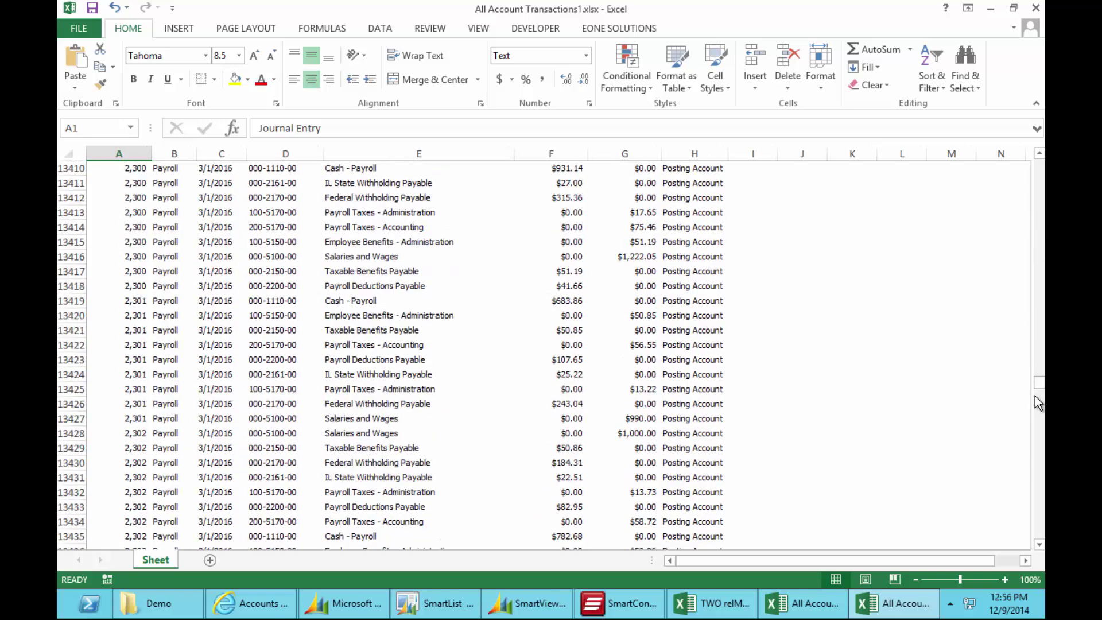
pyautogui.click(992, 13)
# - Select Cash rows from journal 3,330 onward plus 3,469, 3,473 and 3,339, and copy them
pyautogui.click(527, 603)
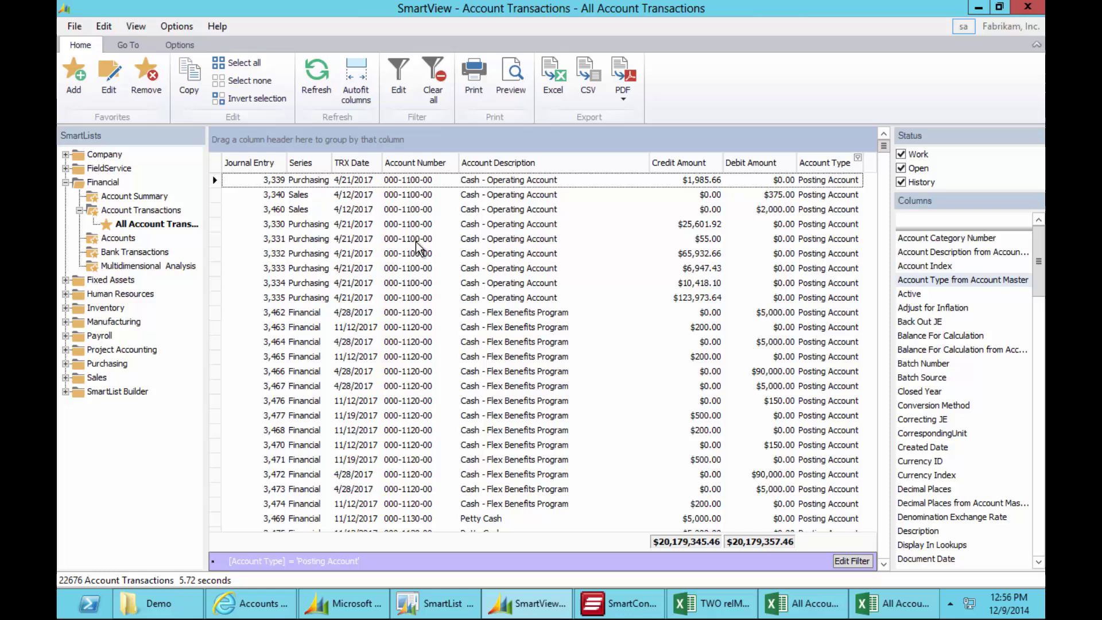
pyautogui.click(418, 254)
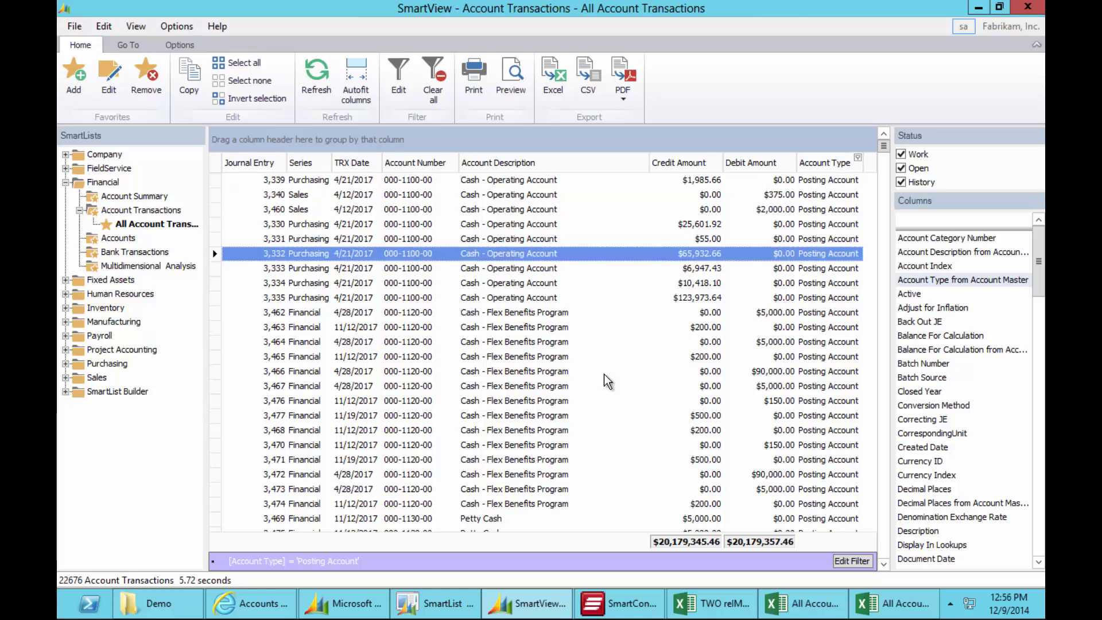
pyautogui.press('Up')
pyautogui.press('Up')
pyautogui.hotkey('shift', 'Down')
pyautogui.hotkey('shift', 'Down')
pyautogui.hotkey('shift', 'Down')
pyautogui.hotkey('shift', 'Down')
pyautogui.hotkey('shift', 'Down')
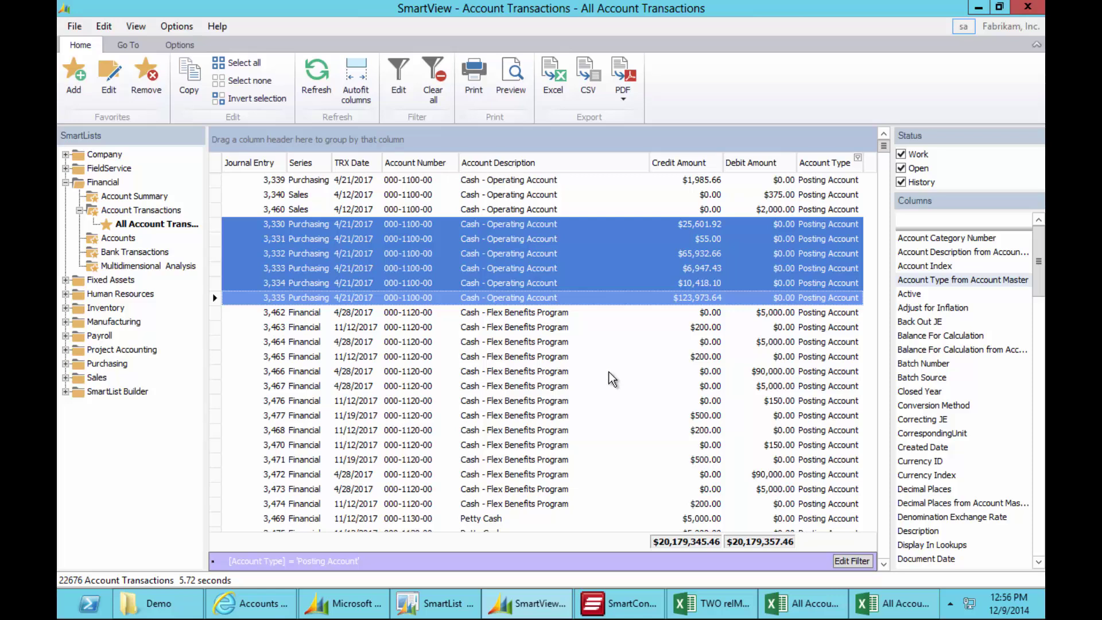
pyautogui.keyDown('shift'); pyautogui.click(307, 434); pyautogui.keyUp('shift')
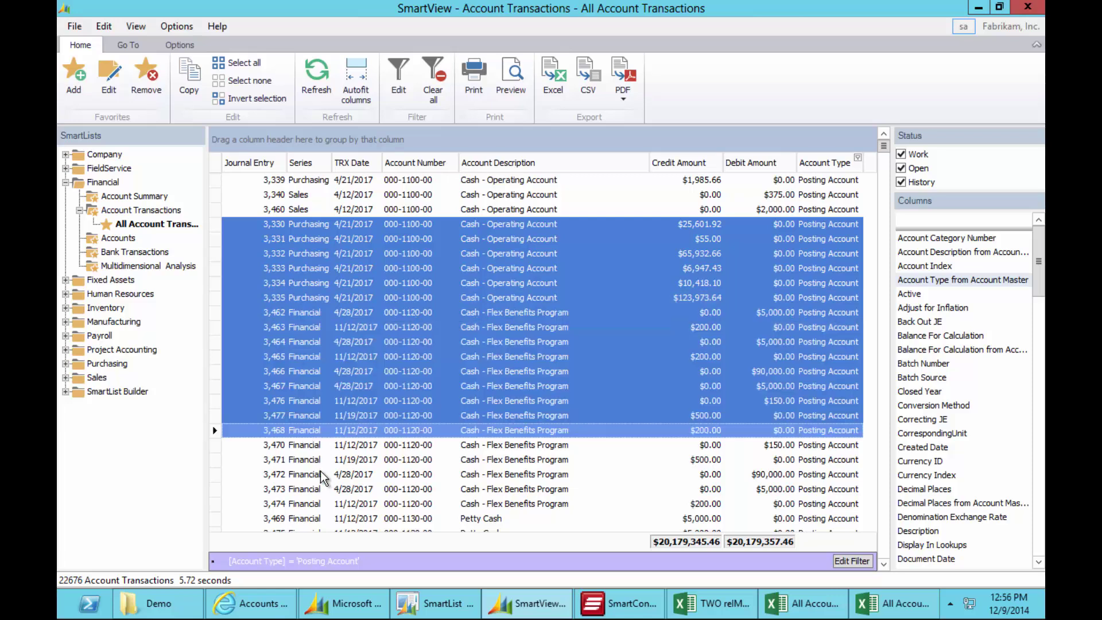
pyautogui.keyDown('ctrl'); pyautogui.click(321, 489); pyautogui.keyUp('ctrl')
pyautogui.keyDown('ctrl'); pyautogui.click(320, 518); pyautogui.keyUp('ctrl')
pyautogui.keyDown('ctrl'); pyautogui.click(303, 182); pyautogui.keyUp('ctrl')
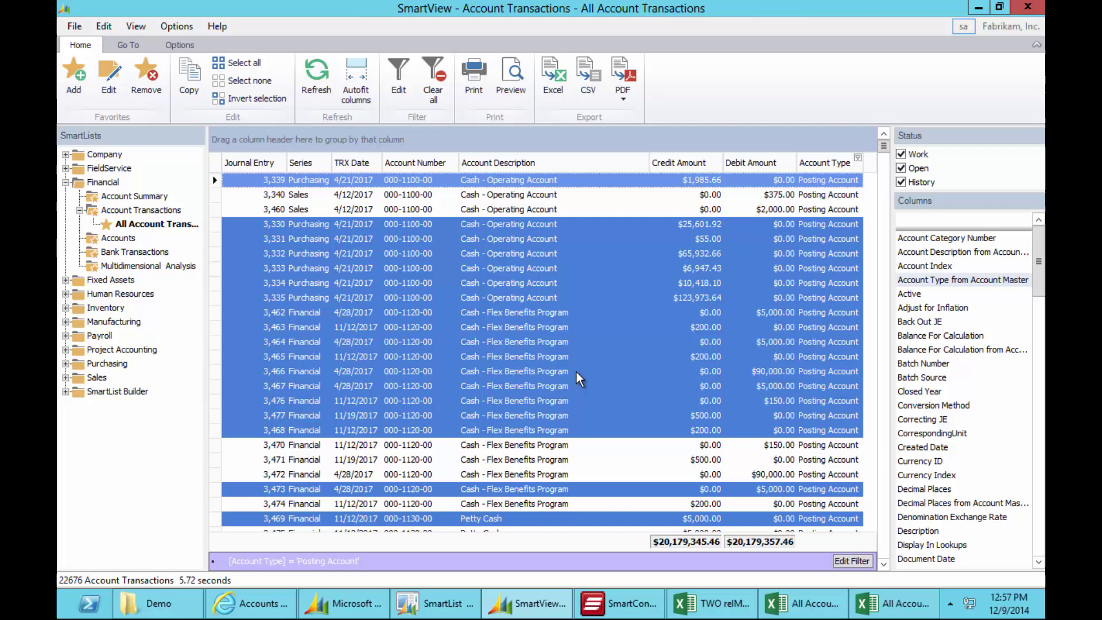
pyautogui.rightClick(526, 327)
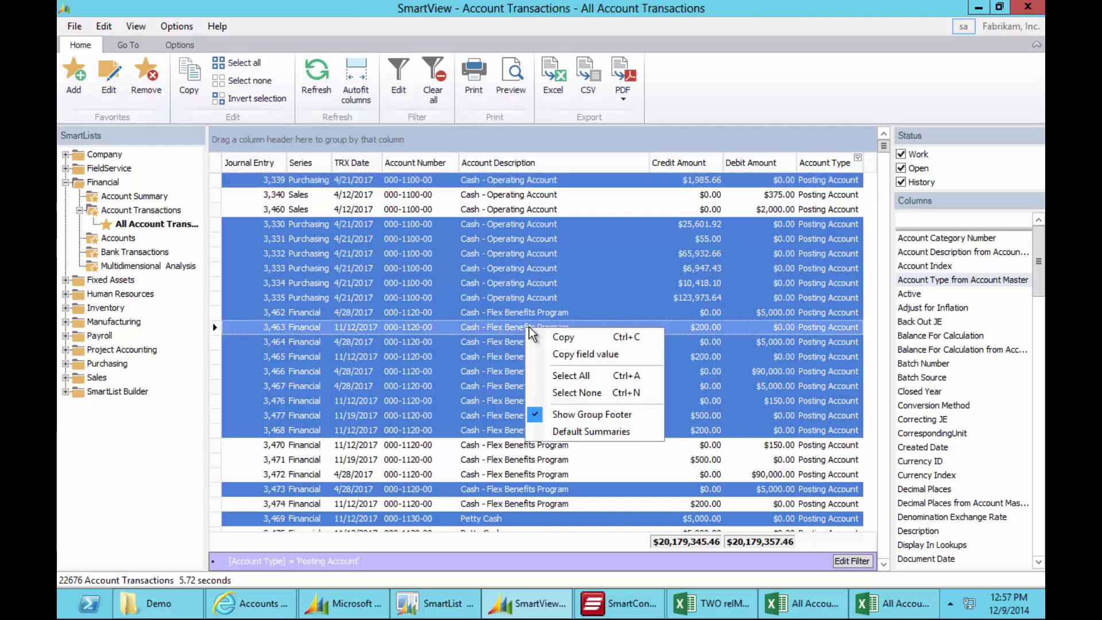
pyautogui.click(568, 336)
pyautogui.click(887, 605)
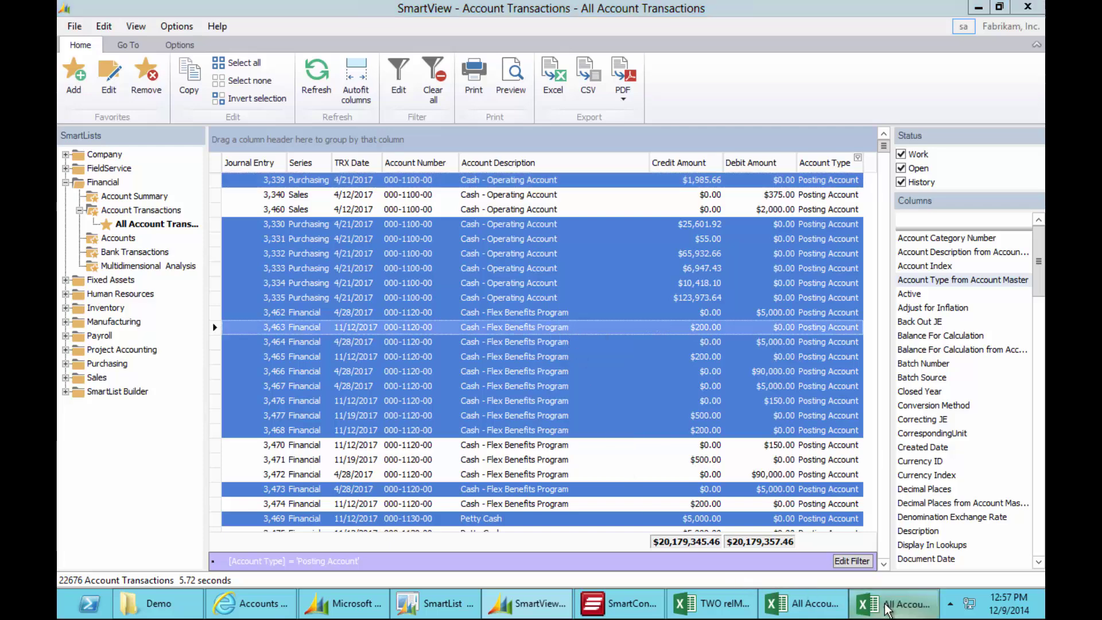
# - Paste the copied rows at J13421, widen column L to show TRX Dates, and minimize Excel
pyautogui.click(795, 330)
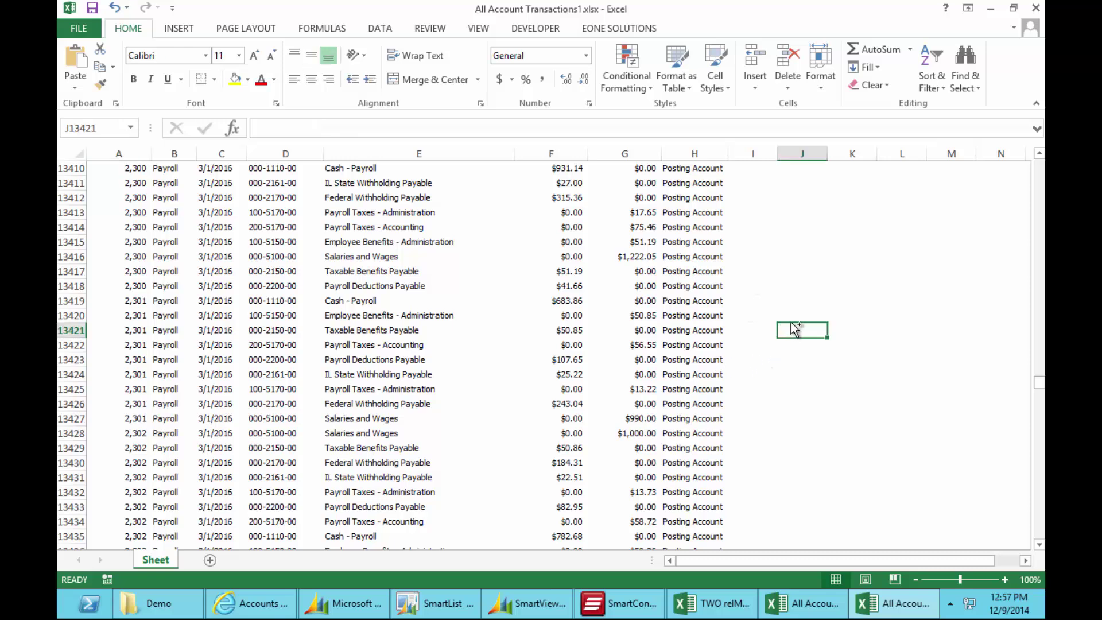
pyautogui.hotkey('ctrl', 'v')
pyautogui.click(821, 345)
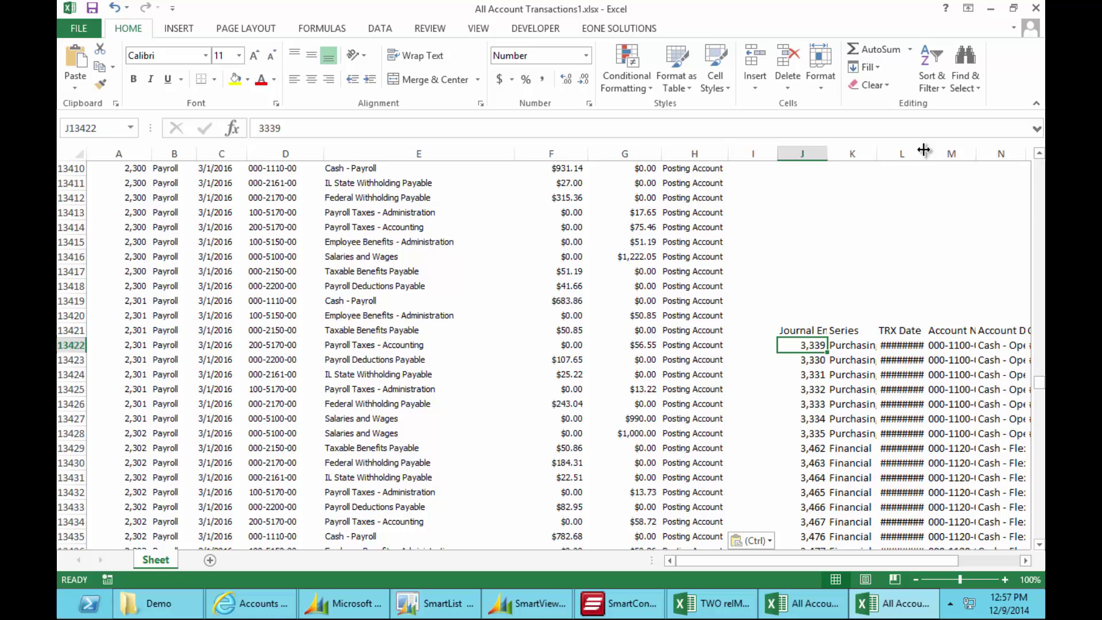
pyautogui.moveTo(927, 153); pyautogui.dragTo(935, 153)
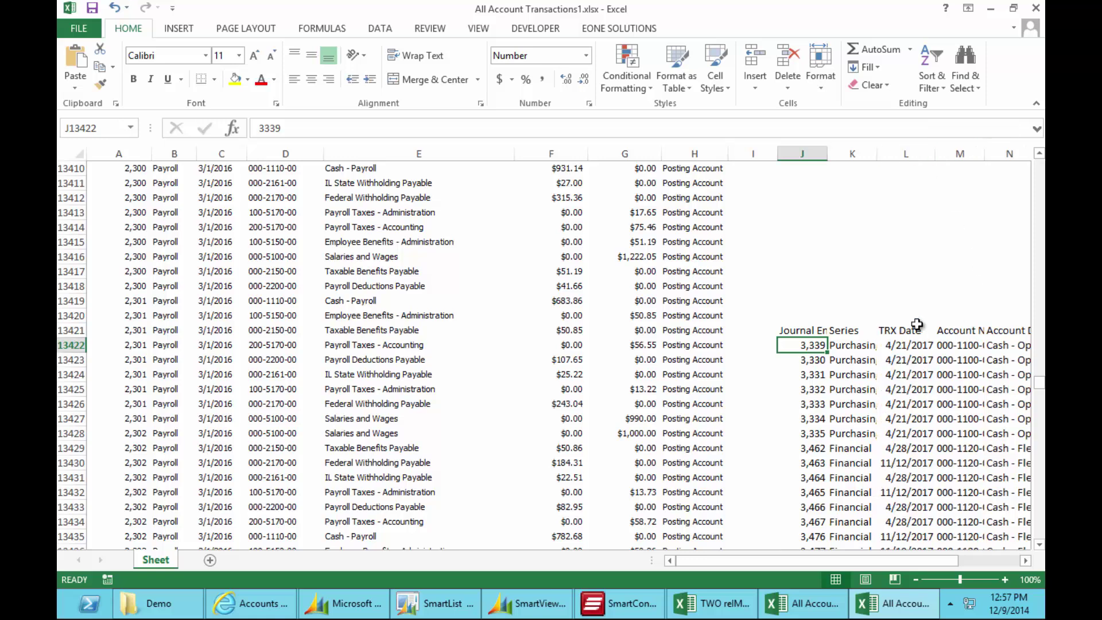
pyautogui.click(954, 481)
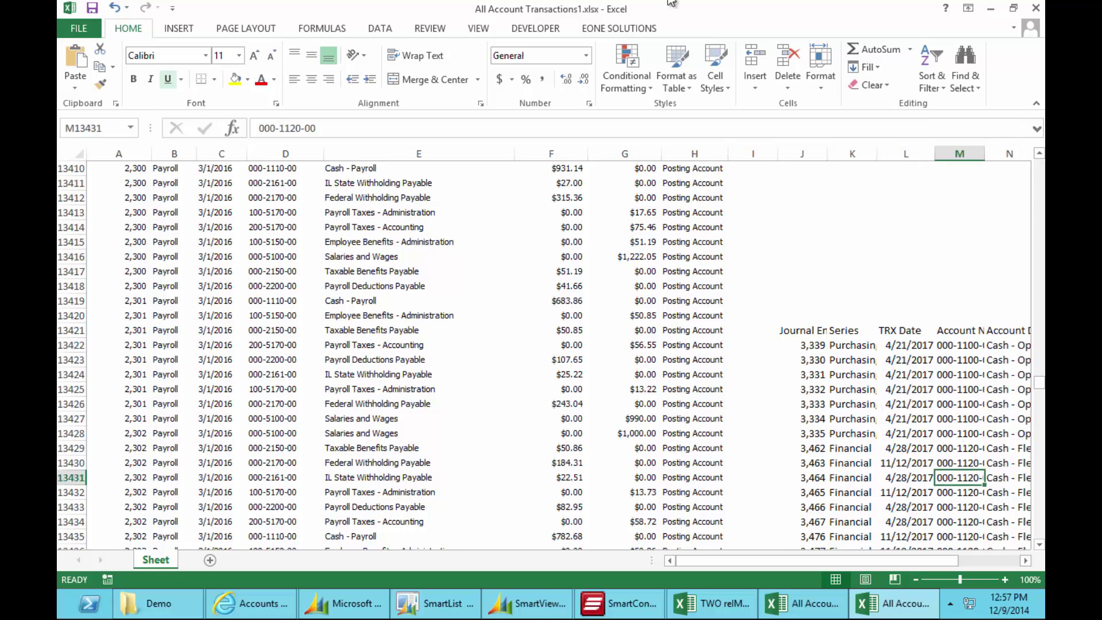
pyautogui.click(984, 11)
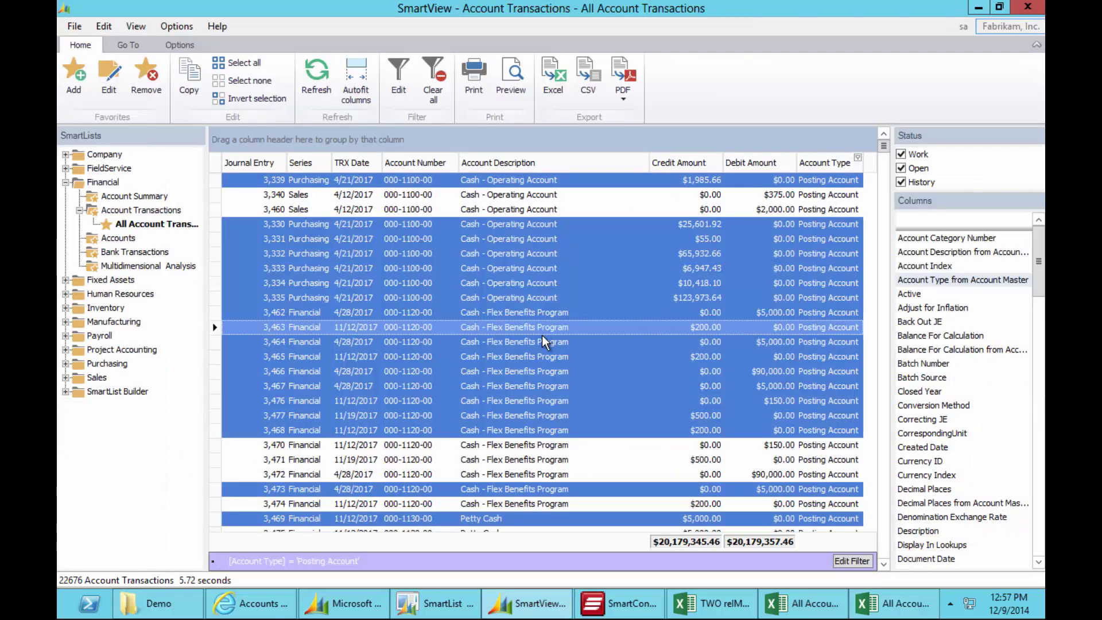
# - Select only the journal 3,462 row, then minimise SmartView, Excel and Dynamics GP to reveal the desktop
pyautogui.click(472, 313)
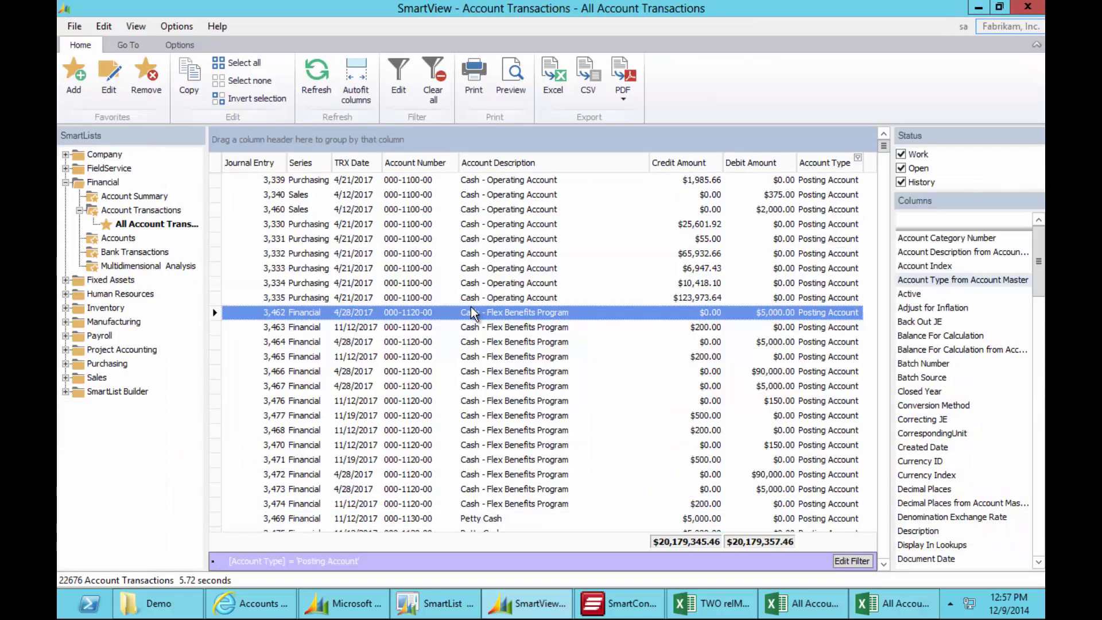
pyautogui.click(979, 8)
pyautogui.click(990, 9)
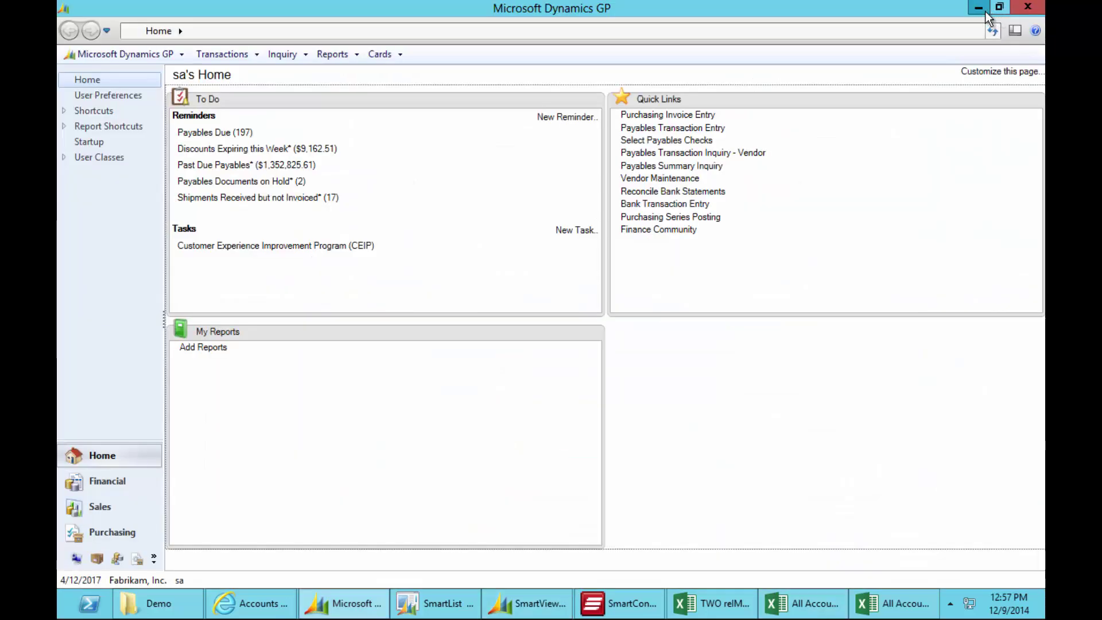
pyautogui.click(985, 10)
pyautogui.click(483, 119)
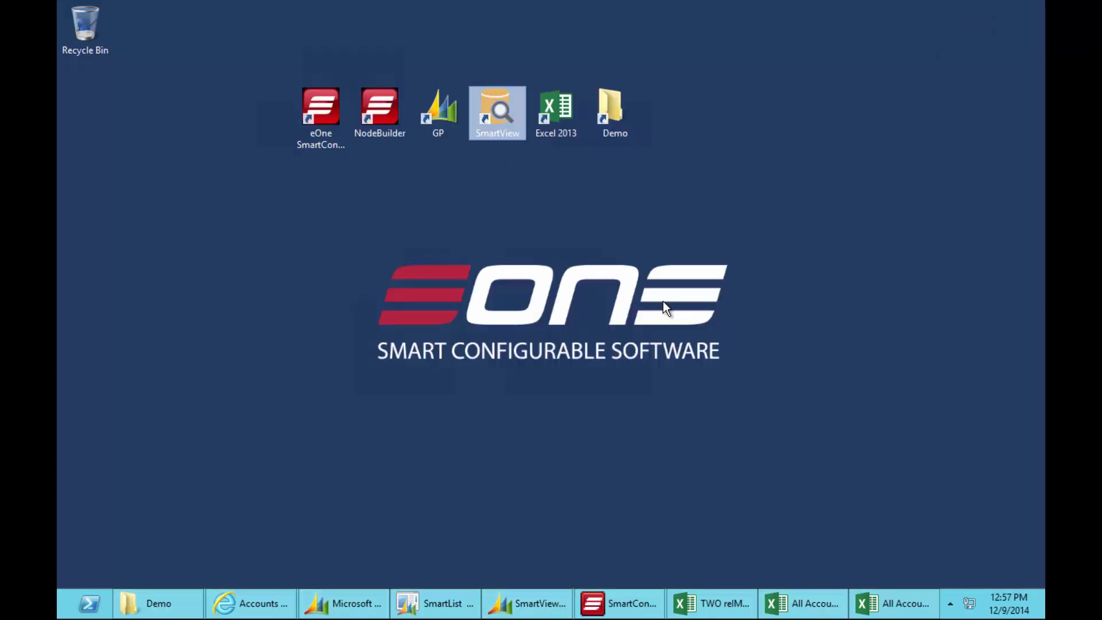
# - Start standalone SmartView, sign in with the account password, and open Sales > Sales Line Items (993 lines)
pyautogui.doubleClick(509, 123)
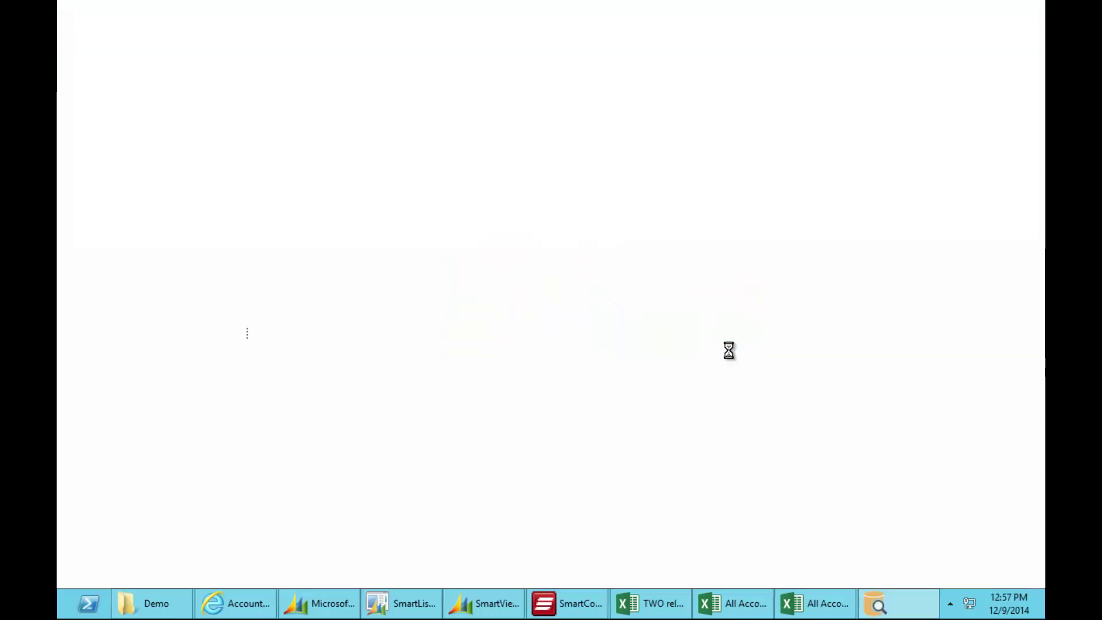
pyautogui.click(554, 307)
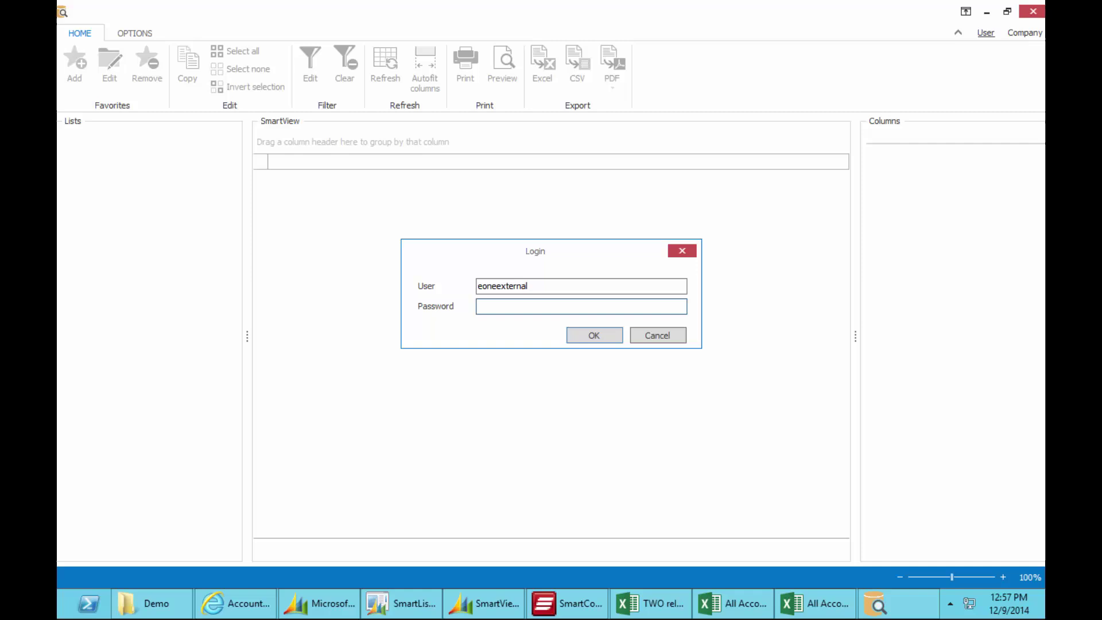
pyautogui.write('*')
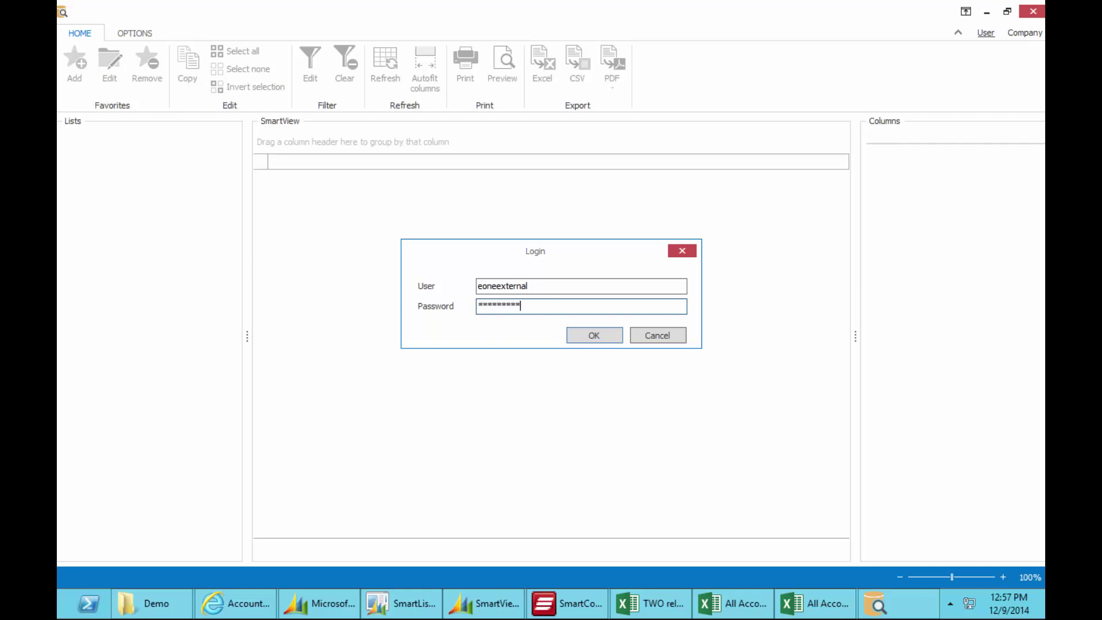
pyautogui.press('Return')
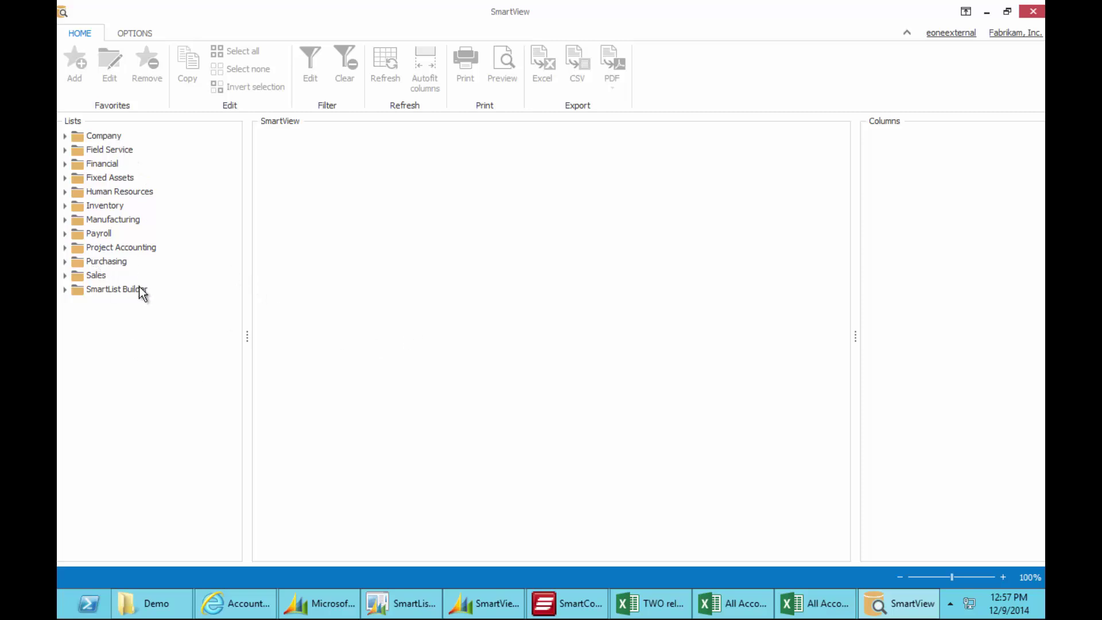
pyautogui.click(65, 278)
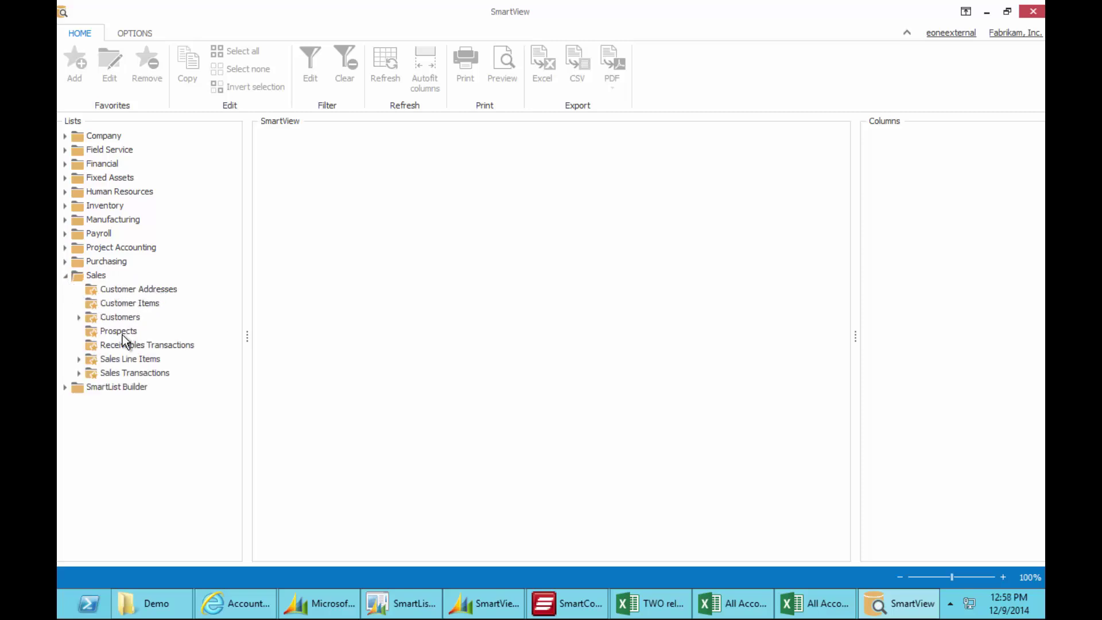
pyautogui.click(129, 361)
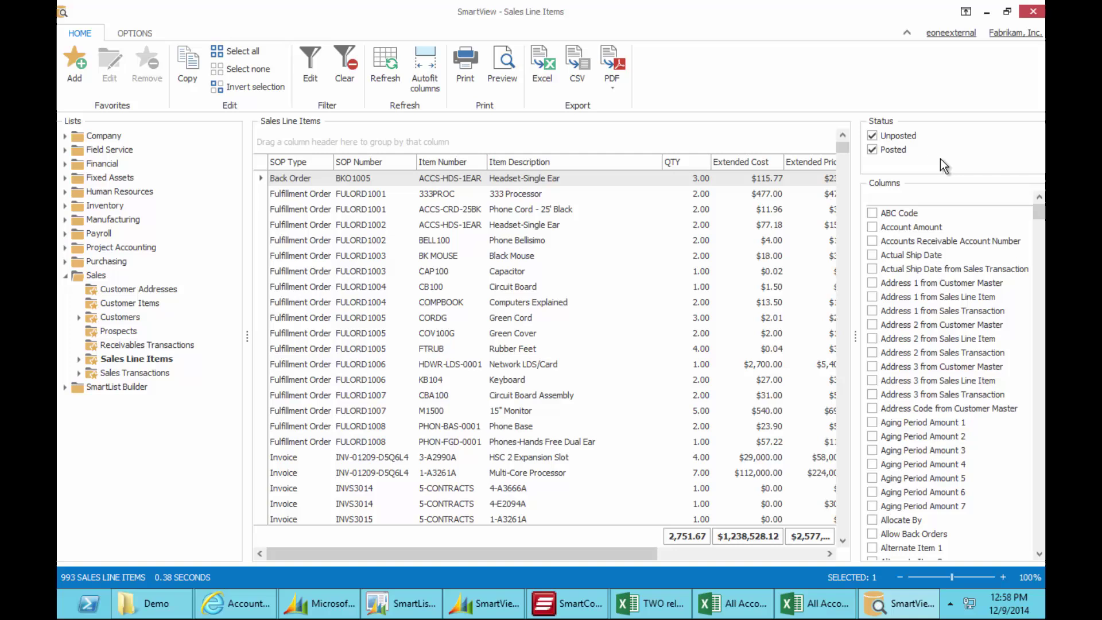
# - Clear the Unposted status filter so only Posted sales lines remain, 678 items
pyautogui.click(872, 136)
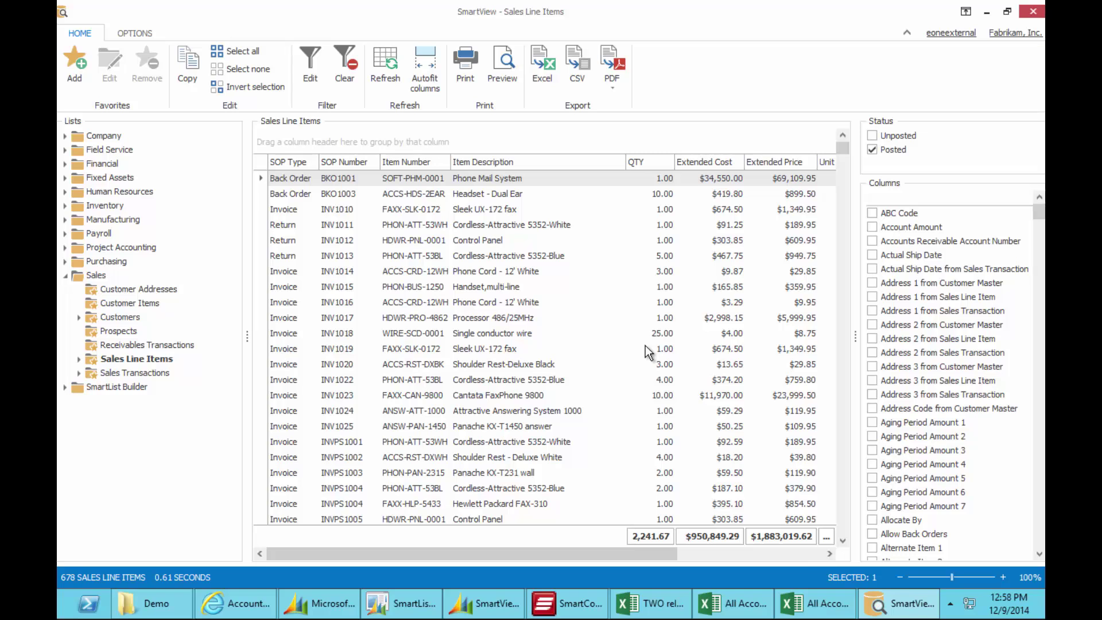
pyautogui.press('alt')
pyautogui.moveTo(898, 603)
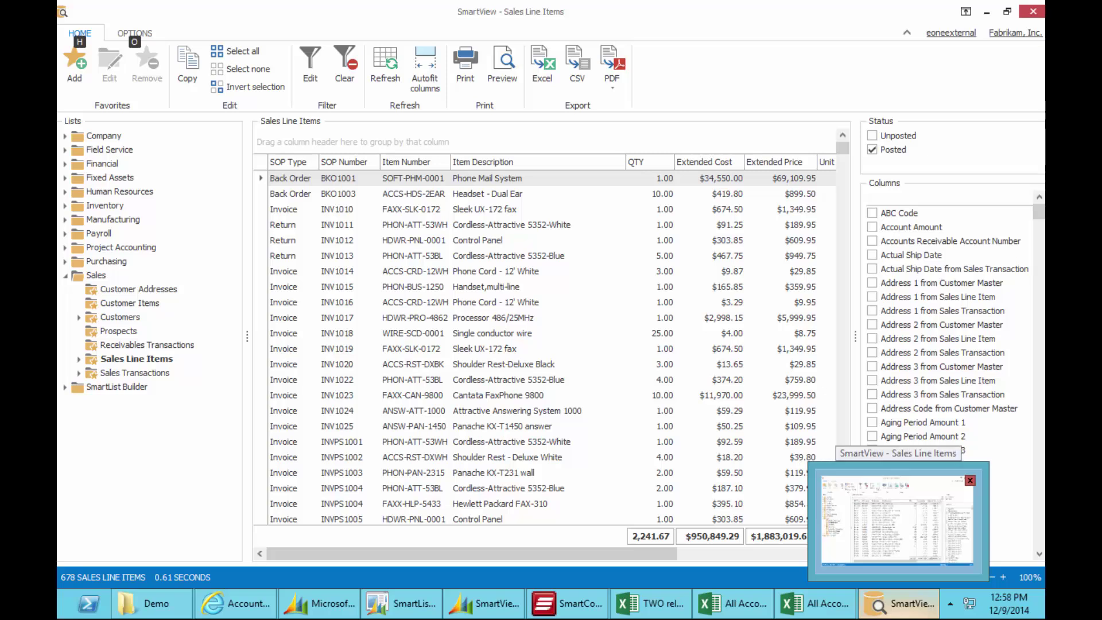